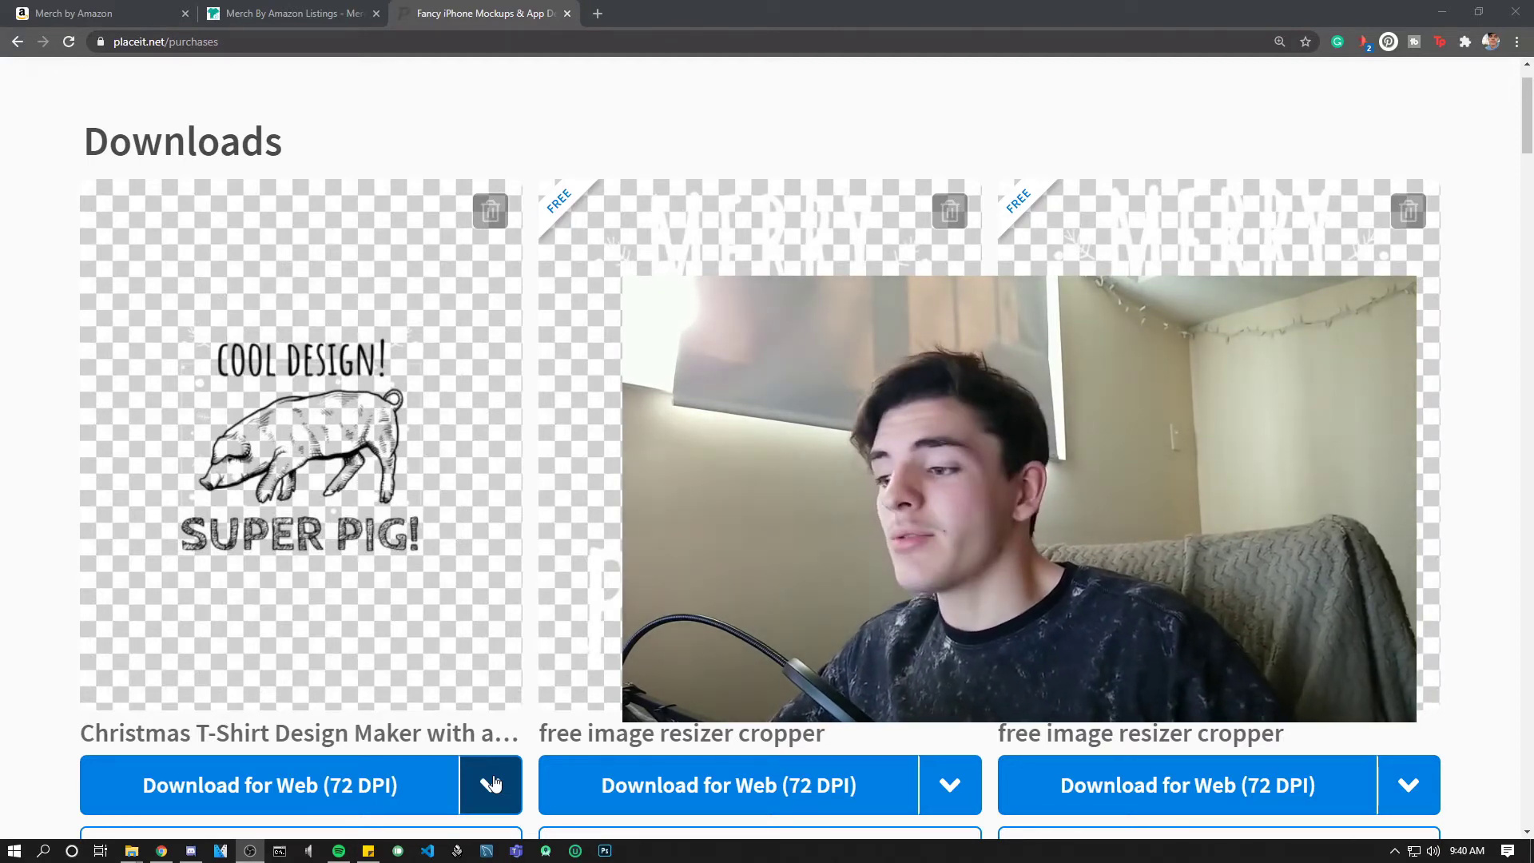
Open the Super Pig design in the crop and resize tool and set its output size to 4500 x 5400 px.
scroll(480, 771, "down", 1)
left_click(490, 705)
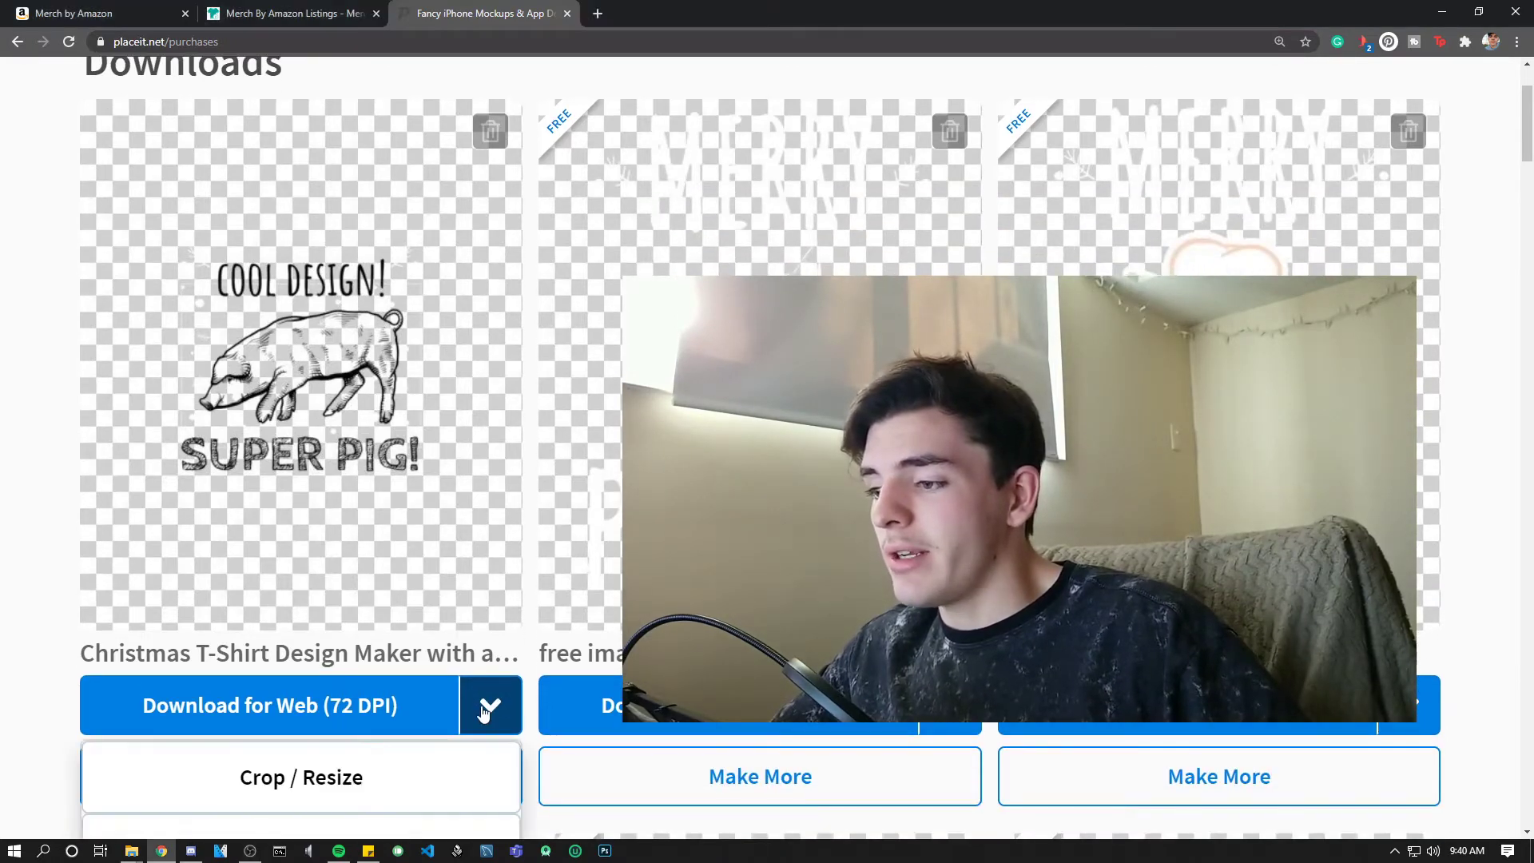
left_click(357, 782)
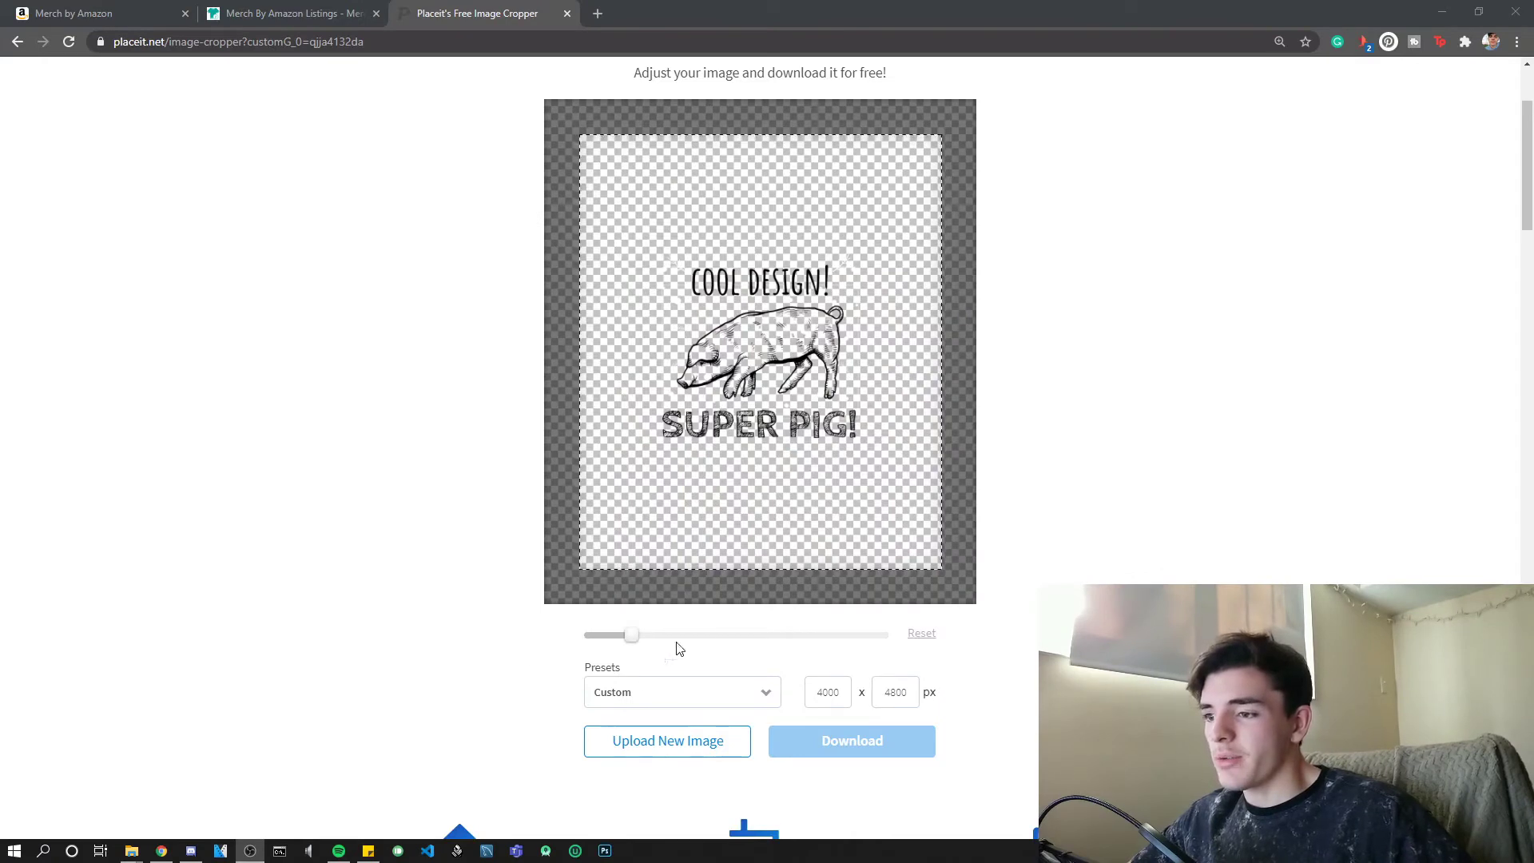
double_click(838, 692)
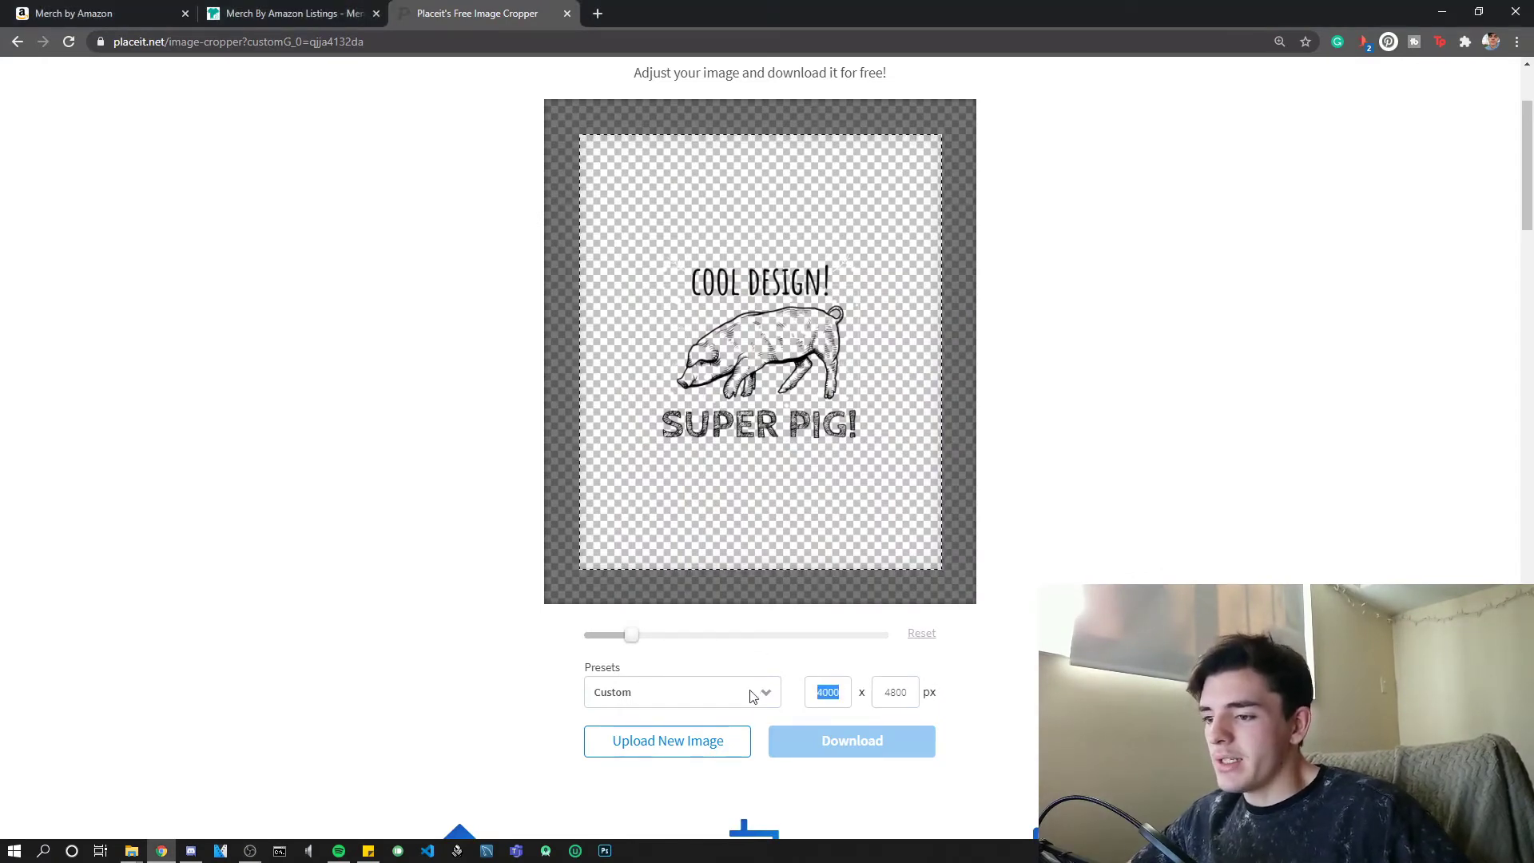
type("4500")
key("Tab")
type("5400")
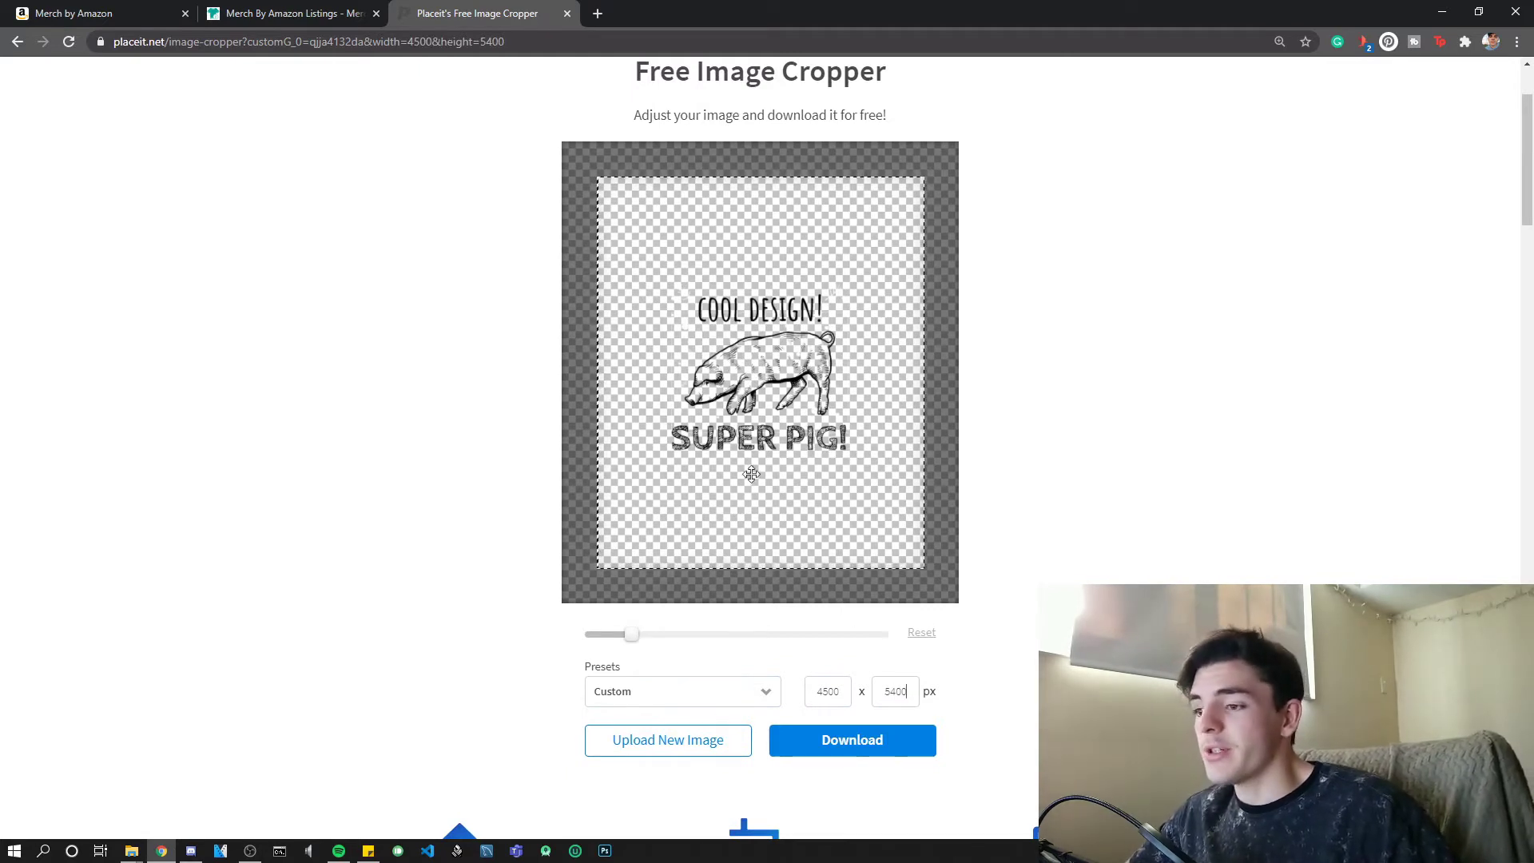
Enlarge the pig design to nearly fill the crop area's width and download the image.
left_click_drag(631, 634, 669, 636)
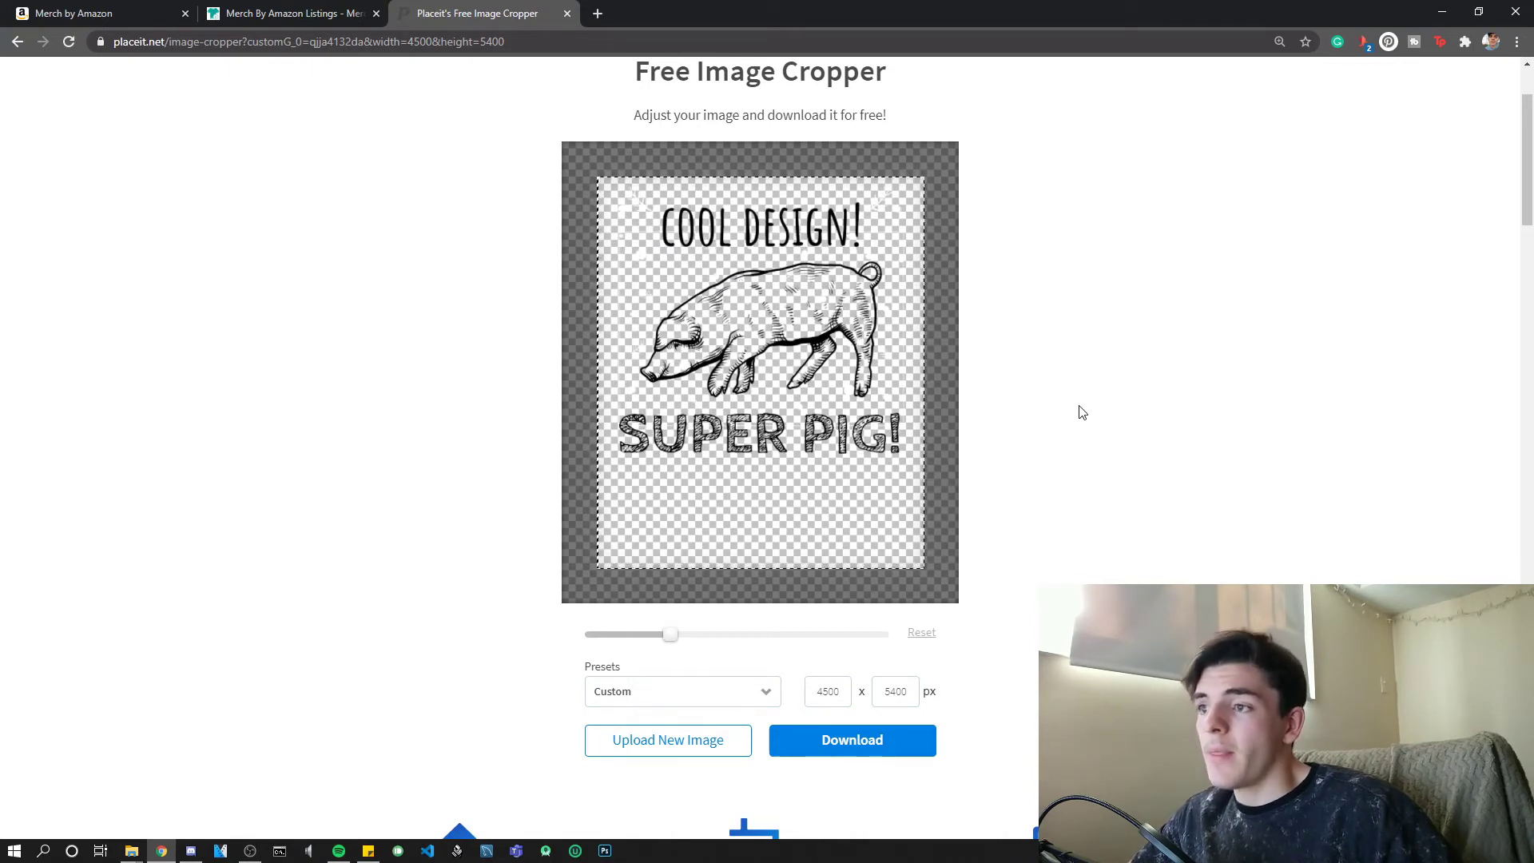
left_click(866, 755)
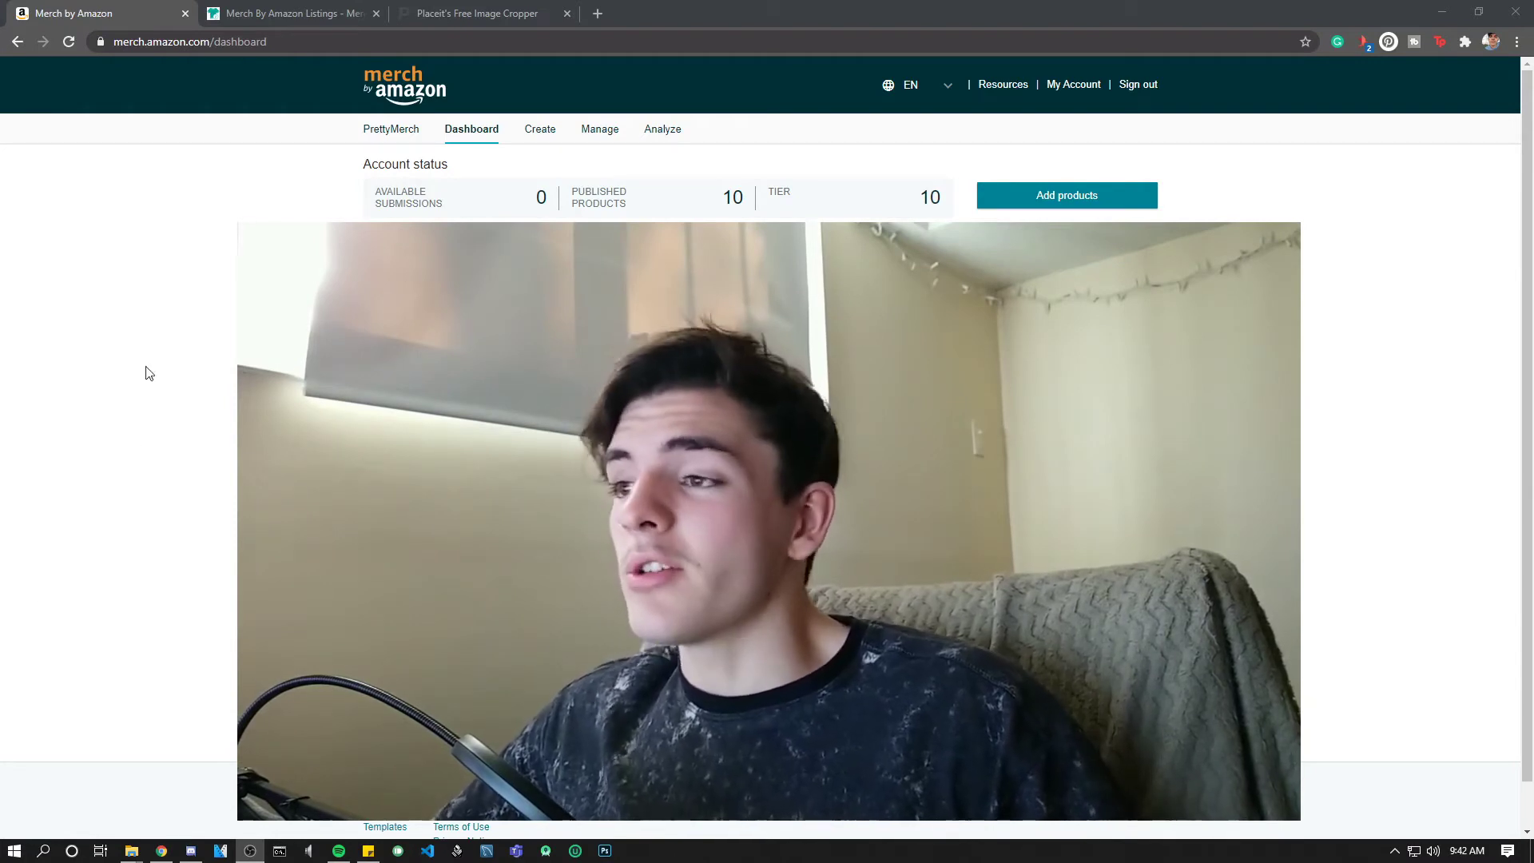
Switch to Merch by Amazon, start creating a product, and limit publishing to the standard t-shirt on the .com marketplace.
left_click(546, 140)
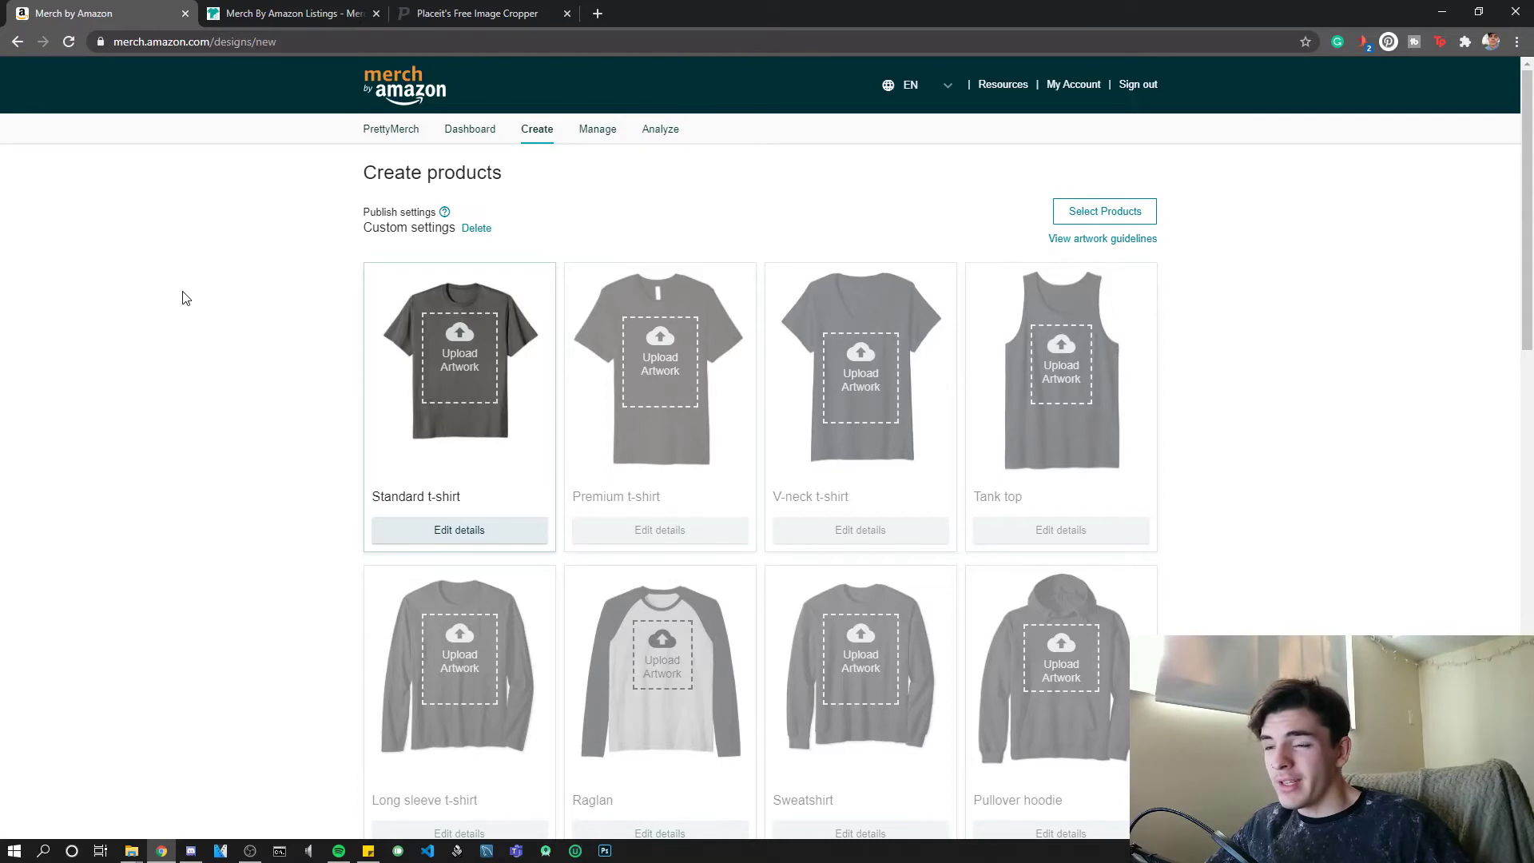
scroll(554, 288, "down", 1)
scroll(559, 292, "up", 1)
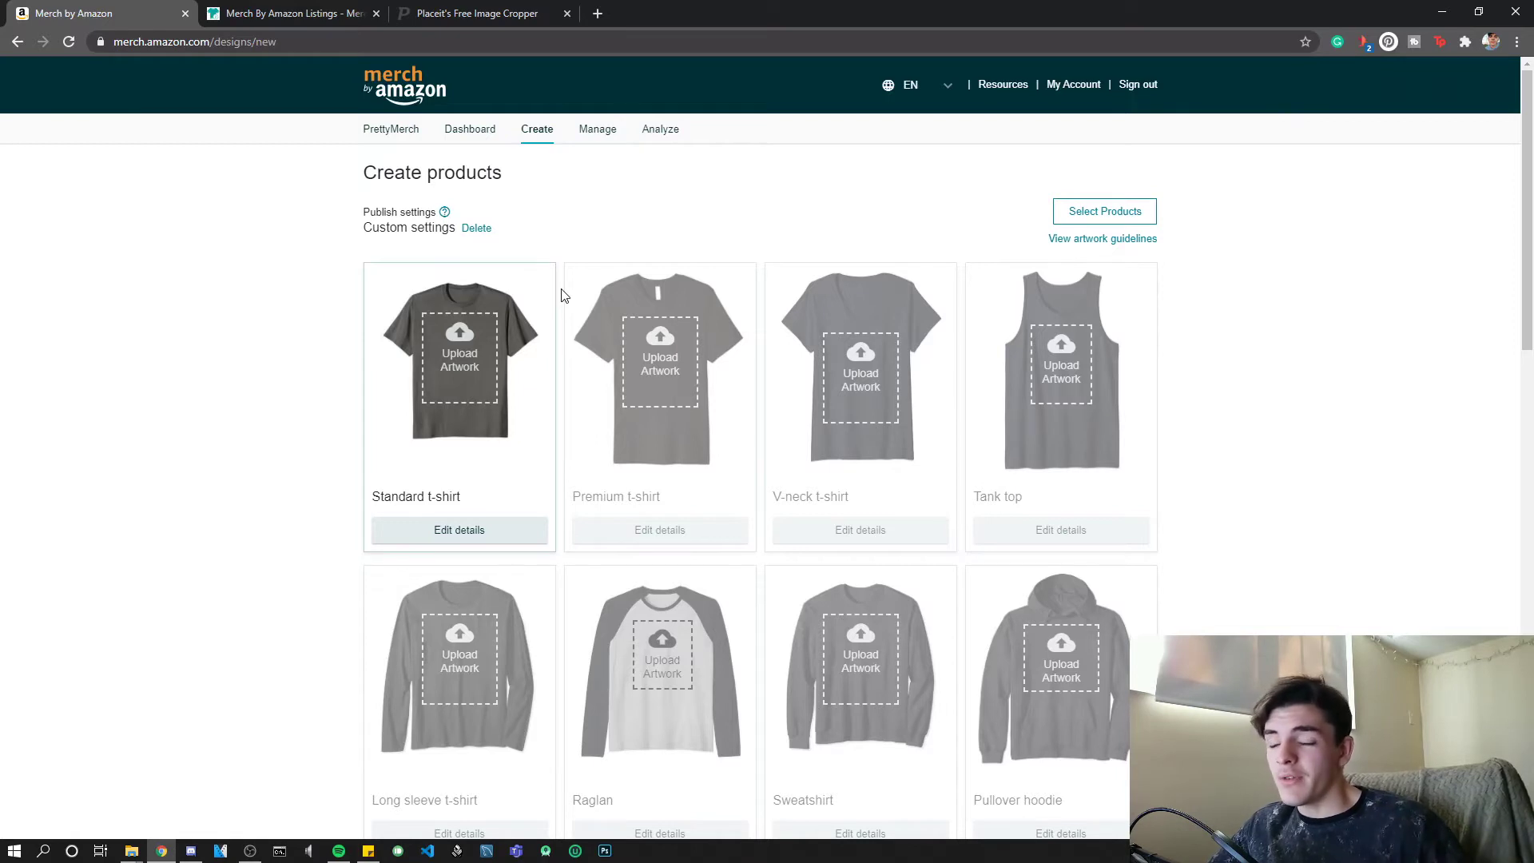
left_click(1074, 214)
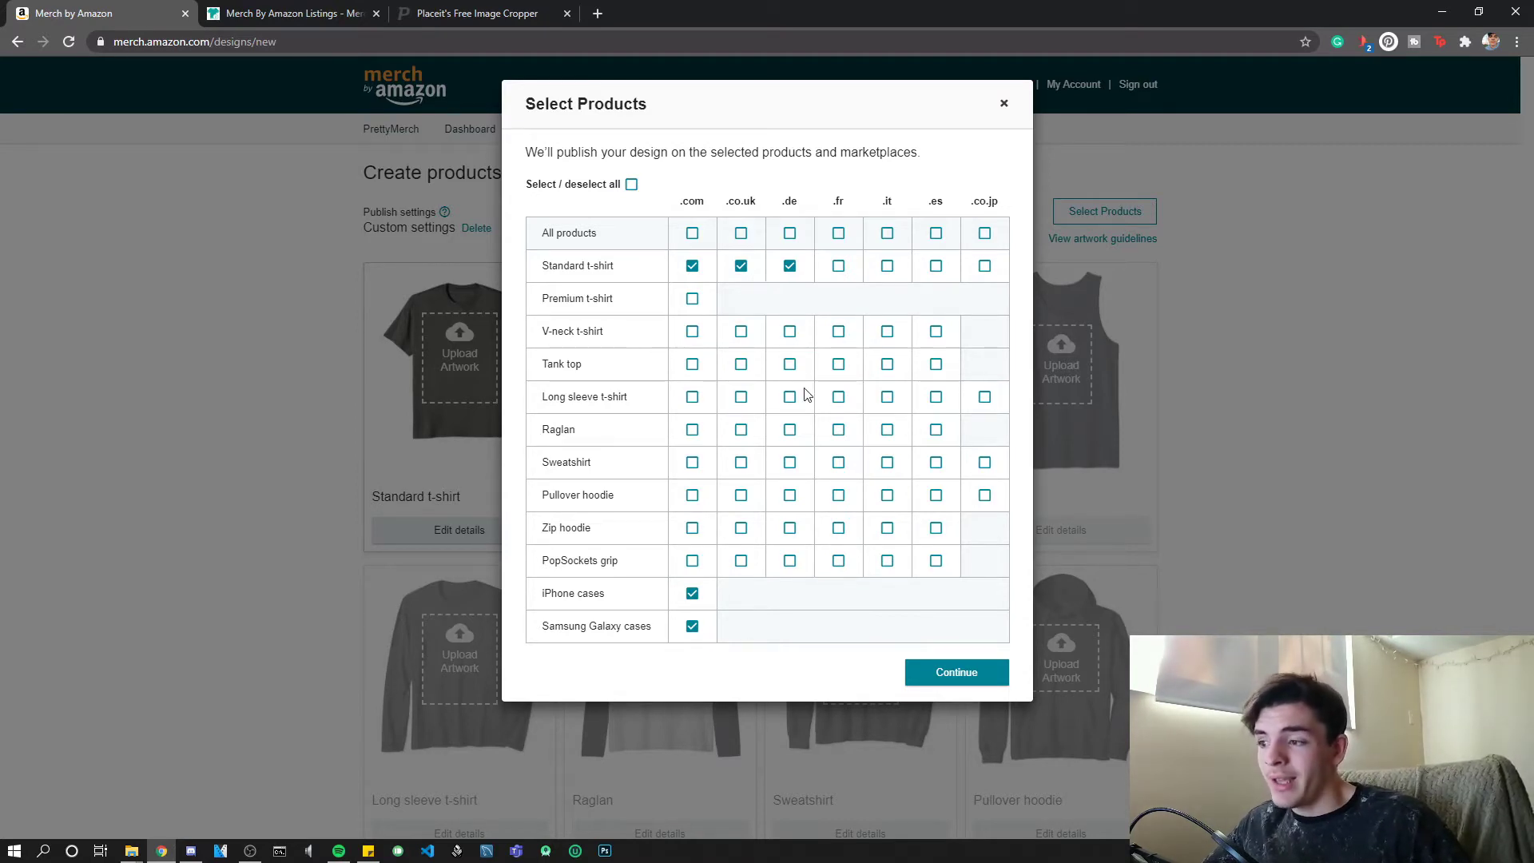
left_click(693, 595)
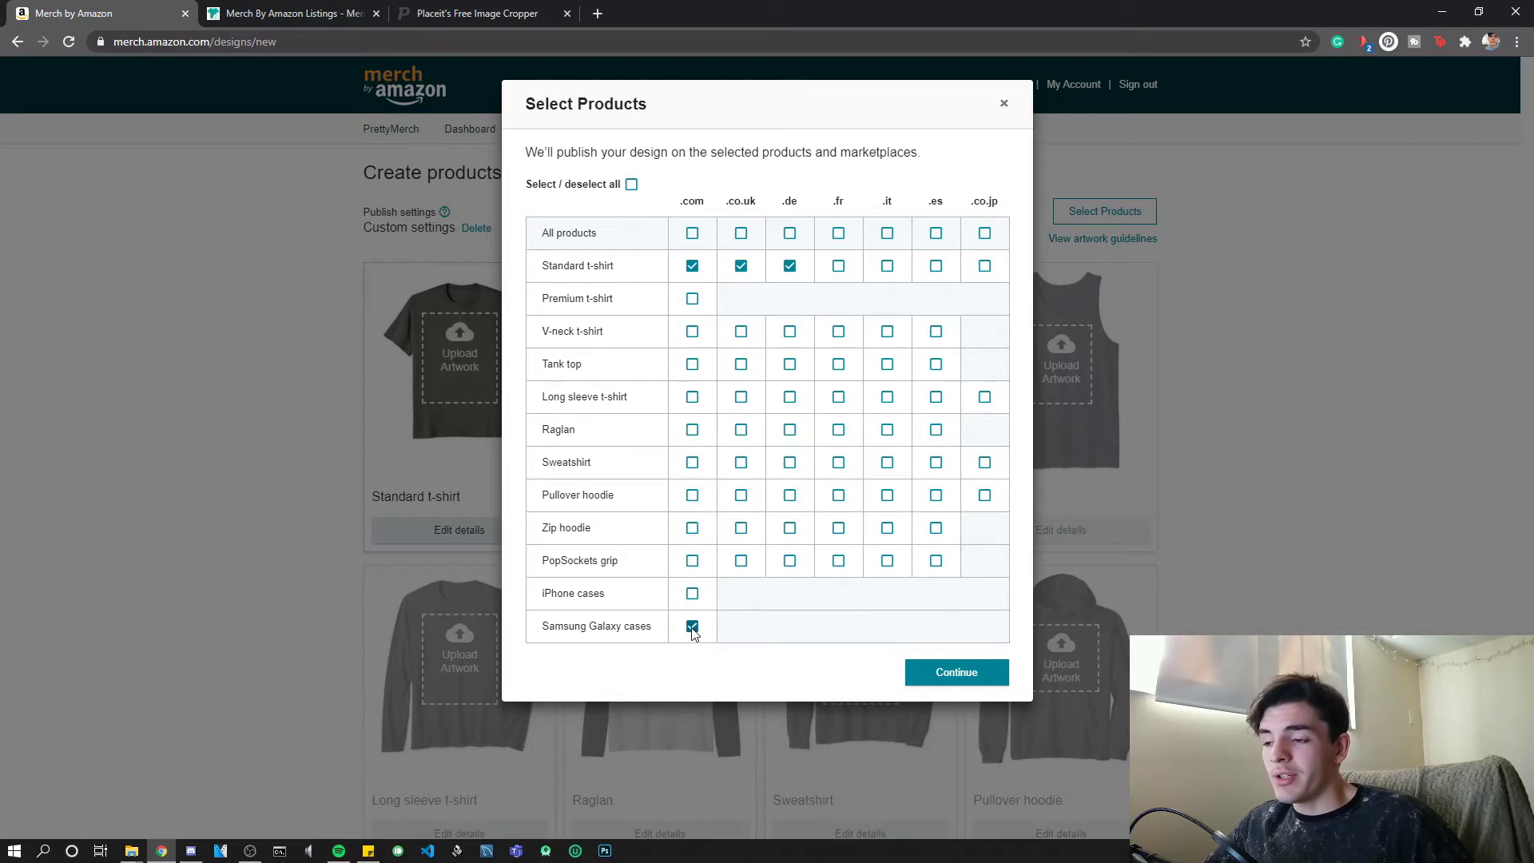
left_click(691, 593)
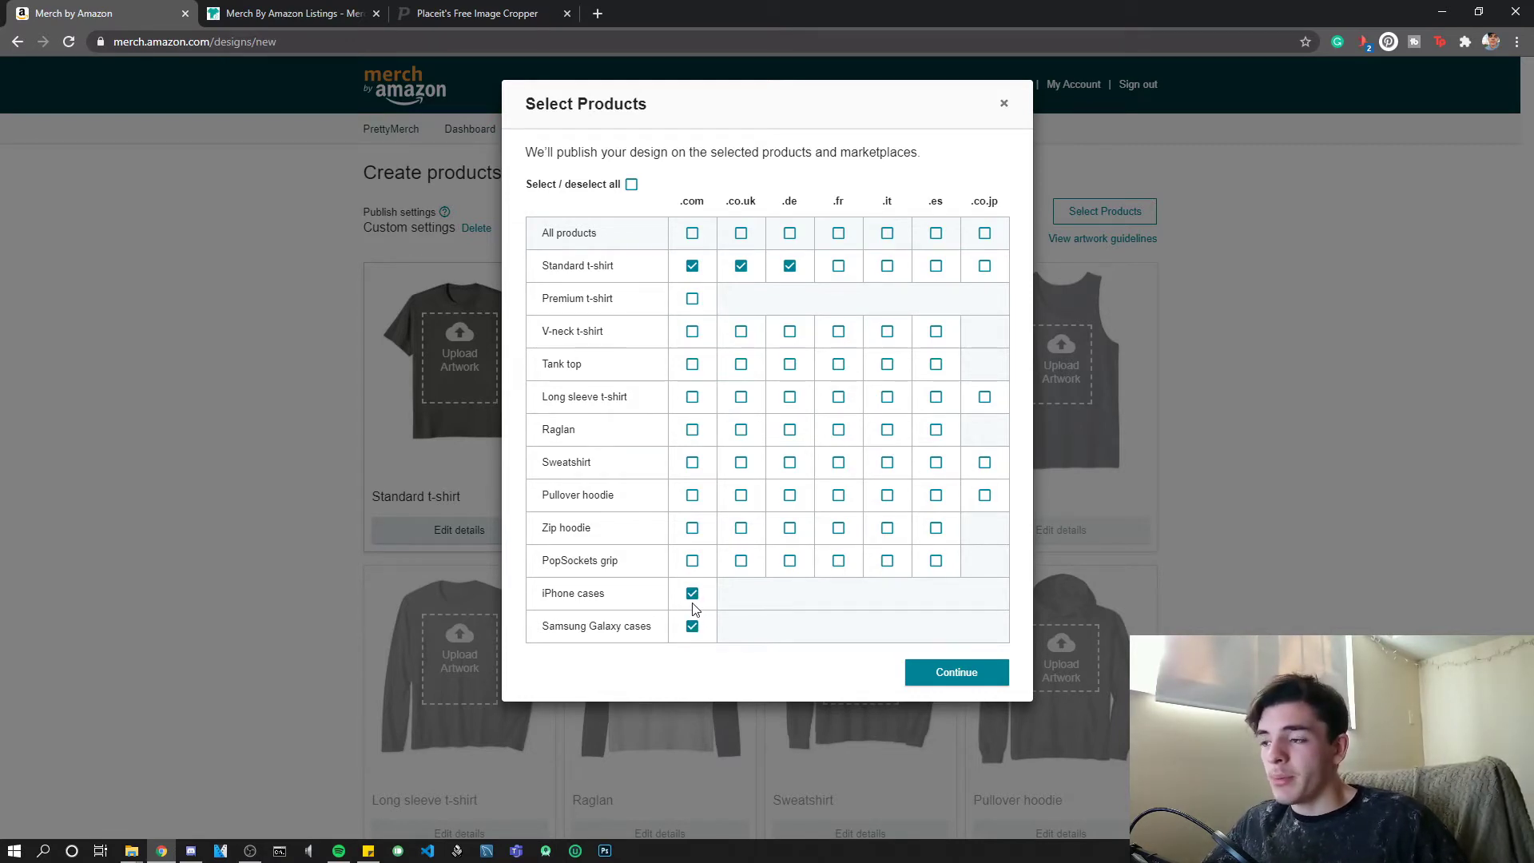
left_click(692, 594)
left_click(691, 626)
left_click(741, 267)
left_click(789, 267)
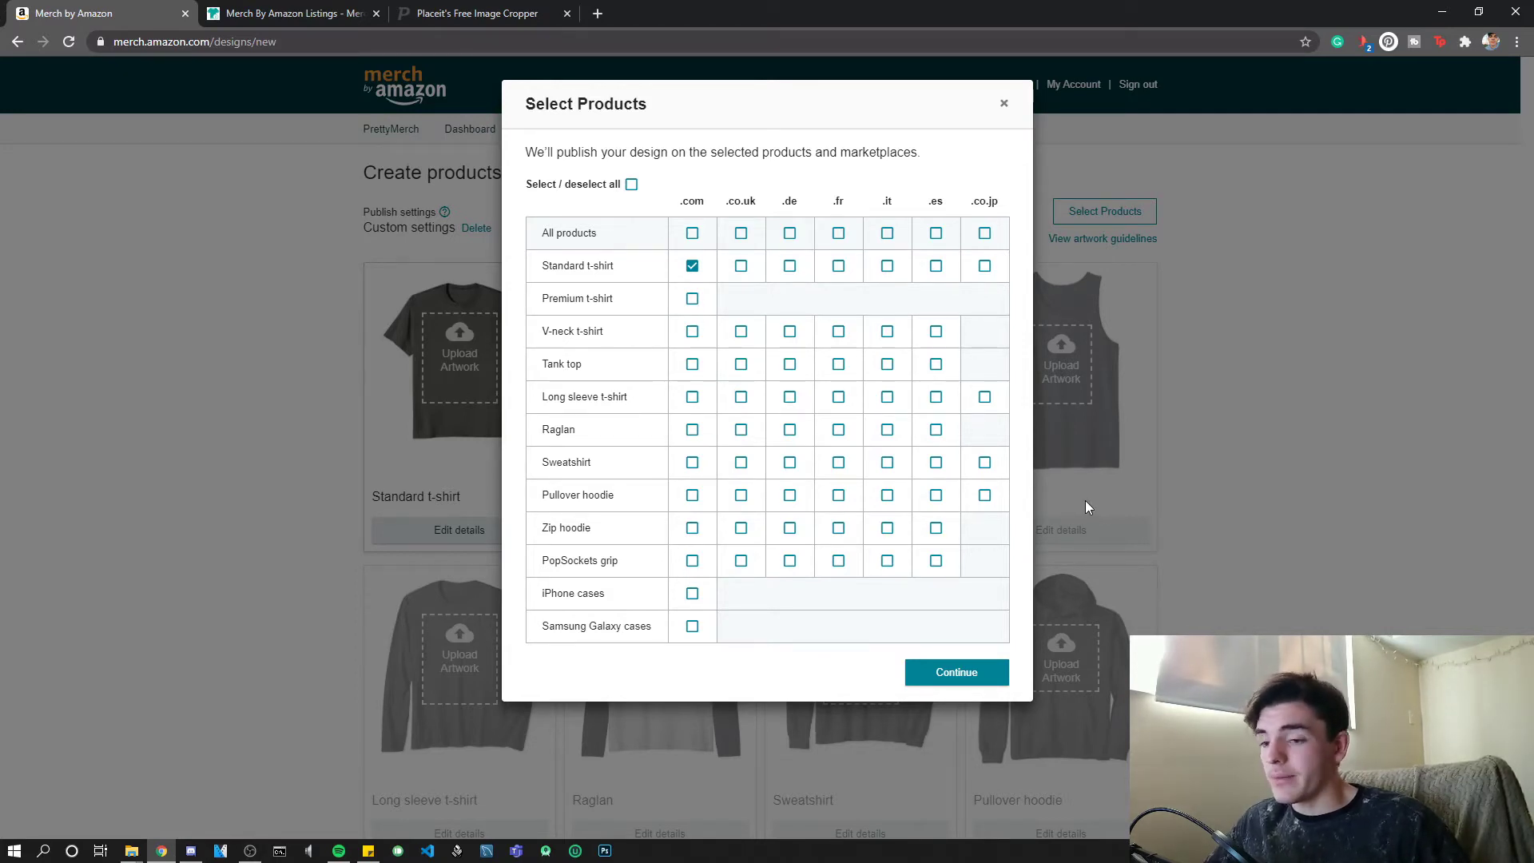
left_click(955, 675)
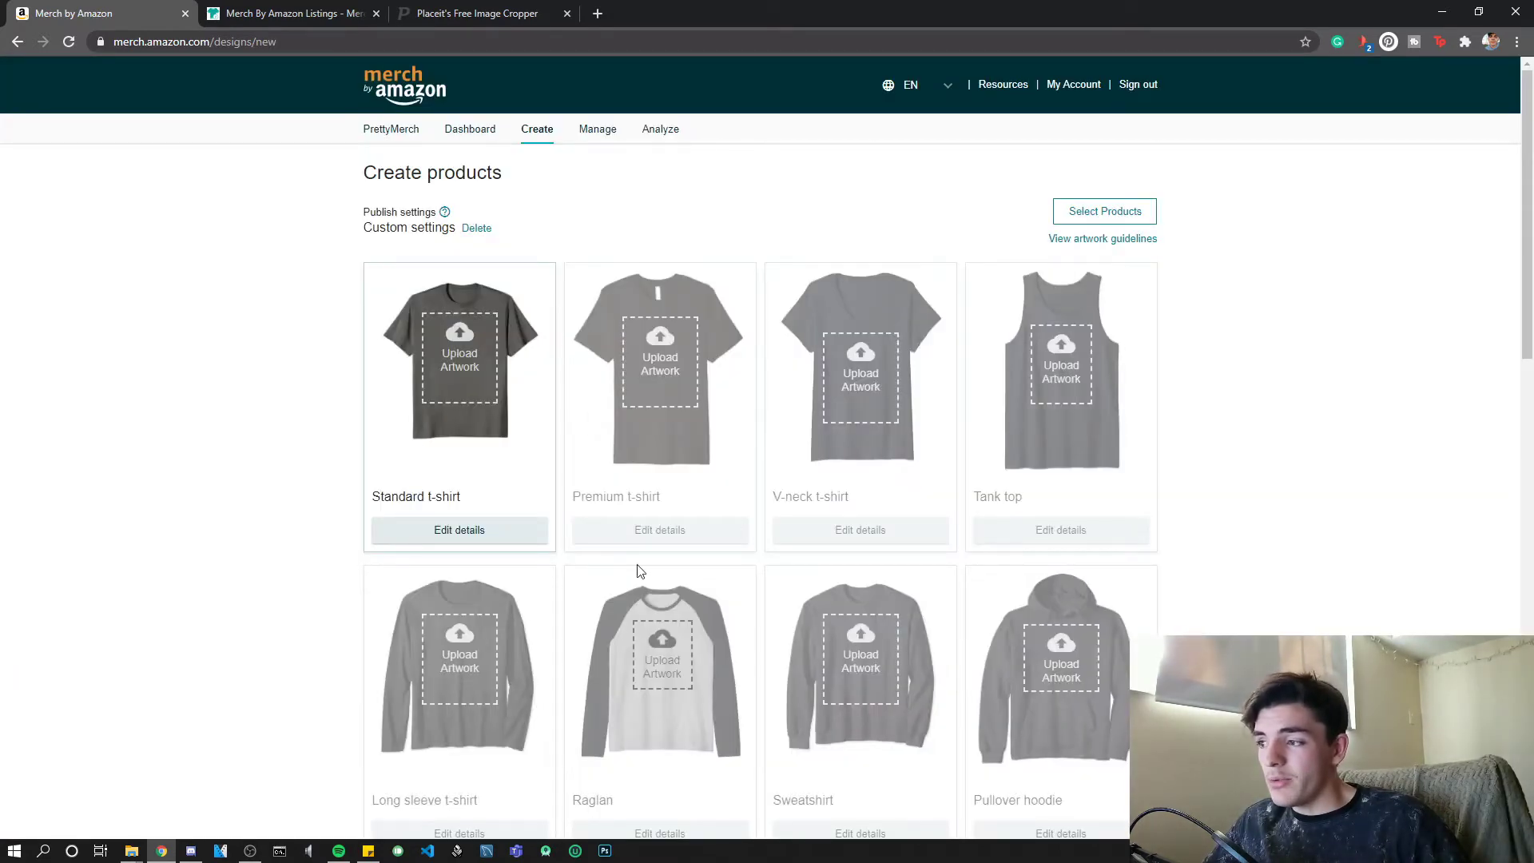
left_click(466, 359)
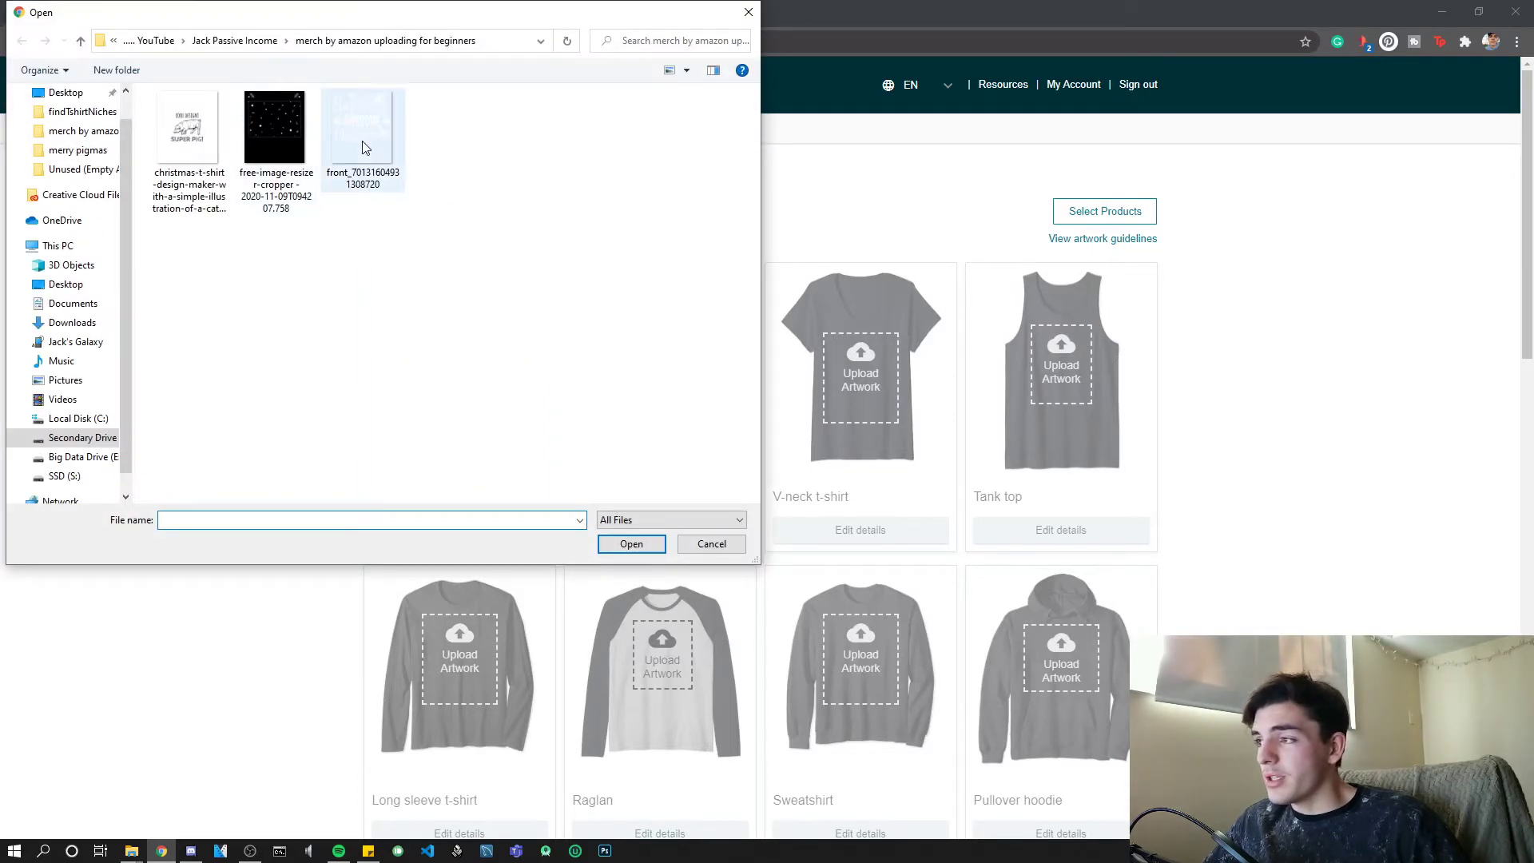
double_click(362, 143)
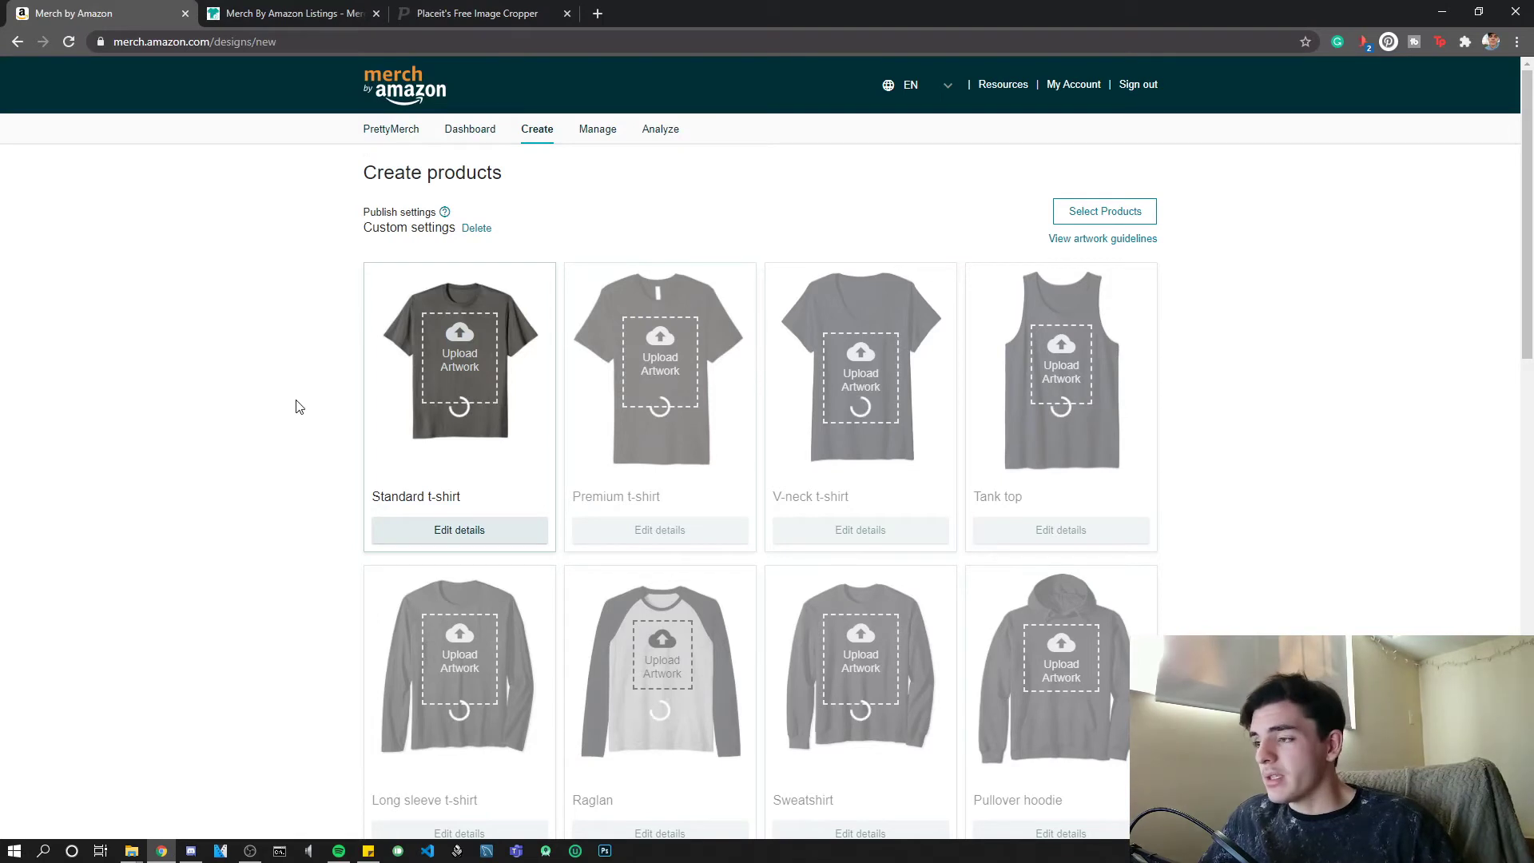
scroll(354, 363, "down", 1)
scroll(365, 382, "up", 1)
scroll(368, 388, "down", 1)
scroll(370, 389, "up", 1)
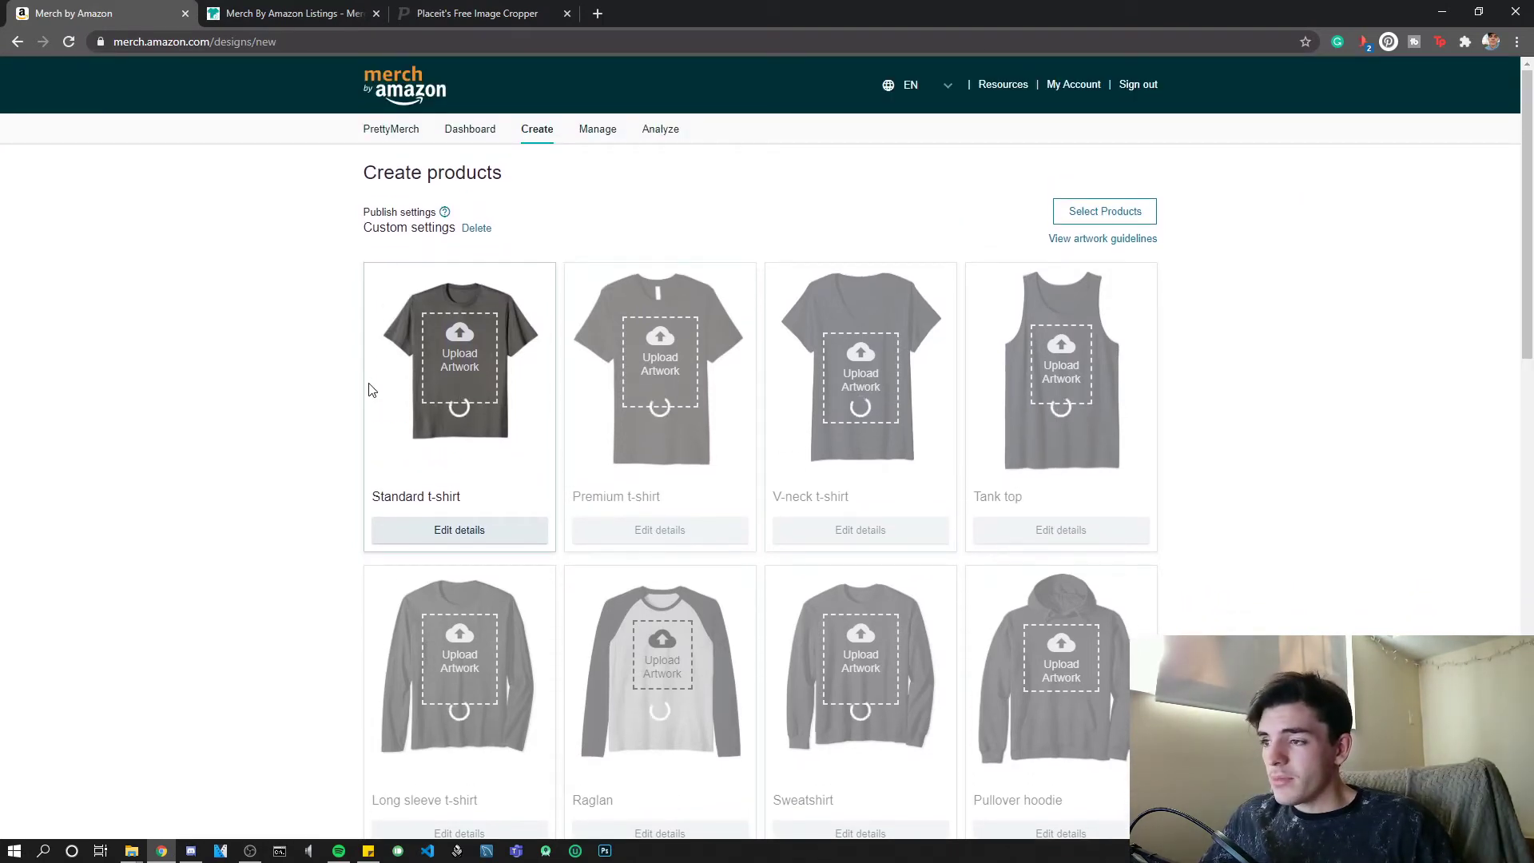
In the standard t-shirt's details, add black, dark green, brown, dark gray, olive and navy, and remove grass and heathered blue.
scroll(409, 414, "down", 1)
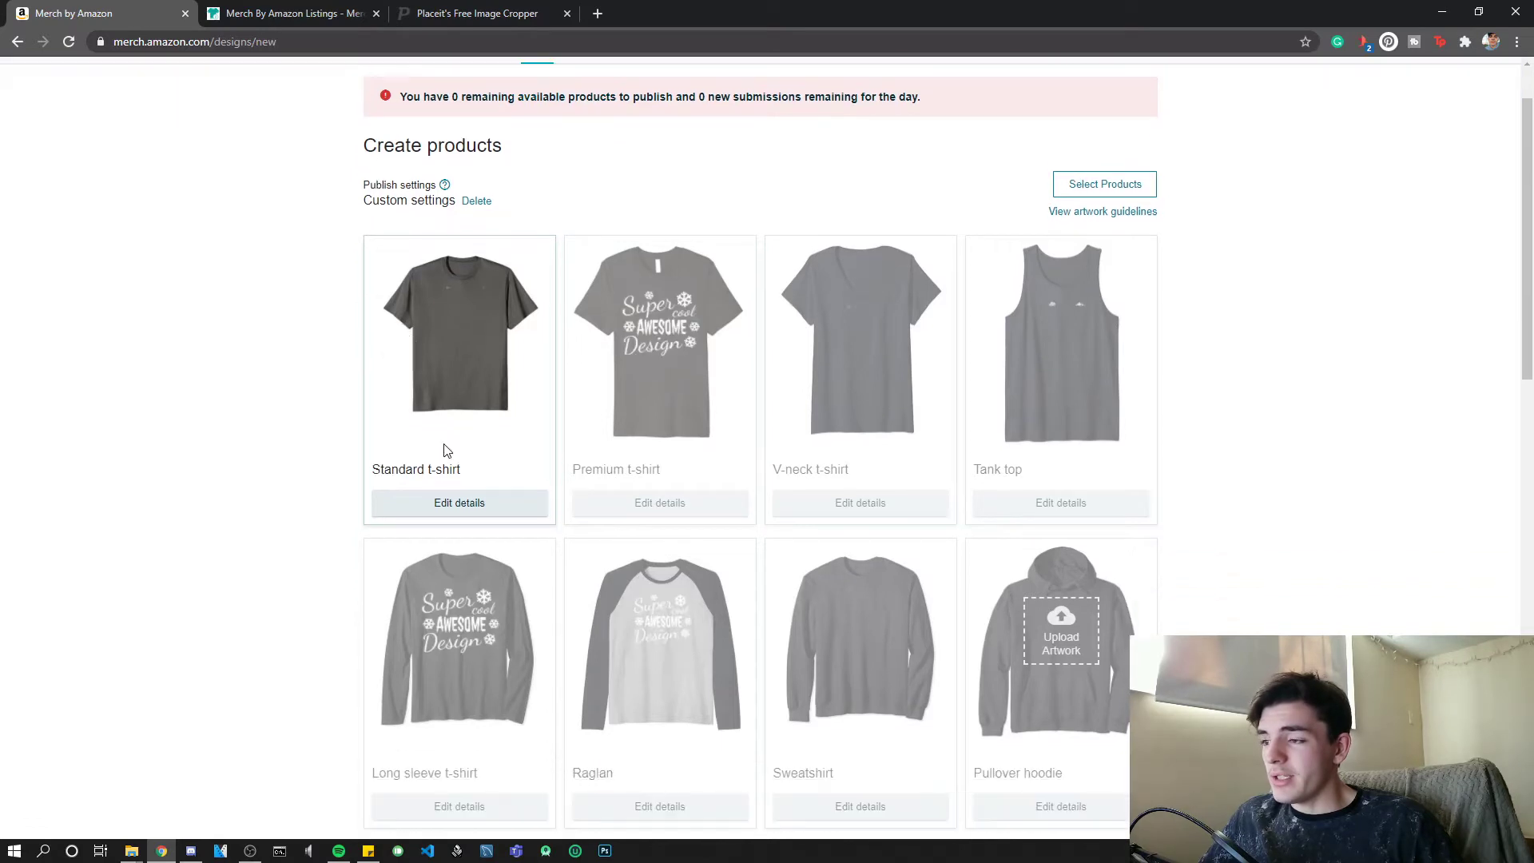
left_click(455, 507)
scroll(666, 511, "down", 1)
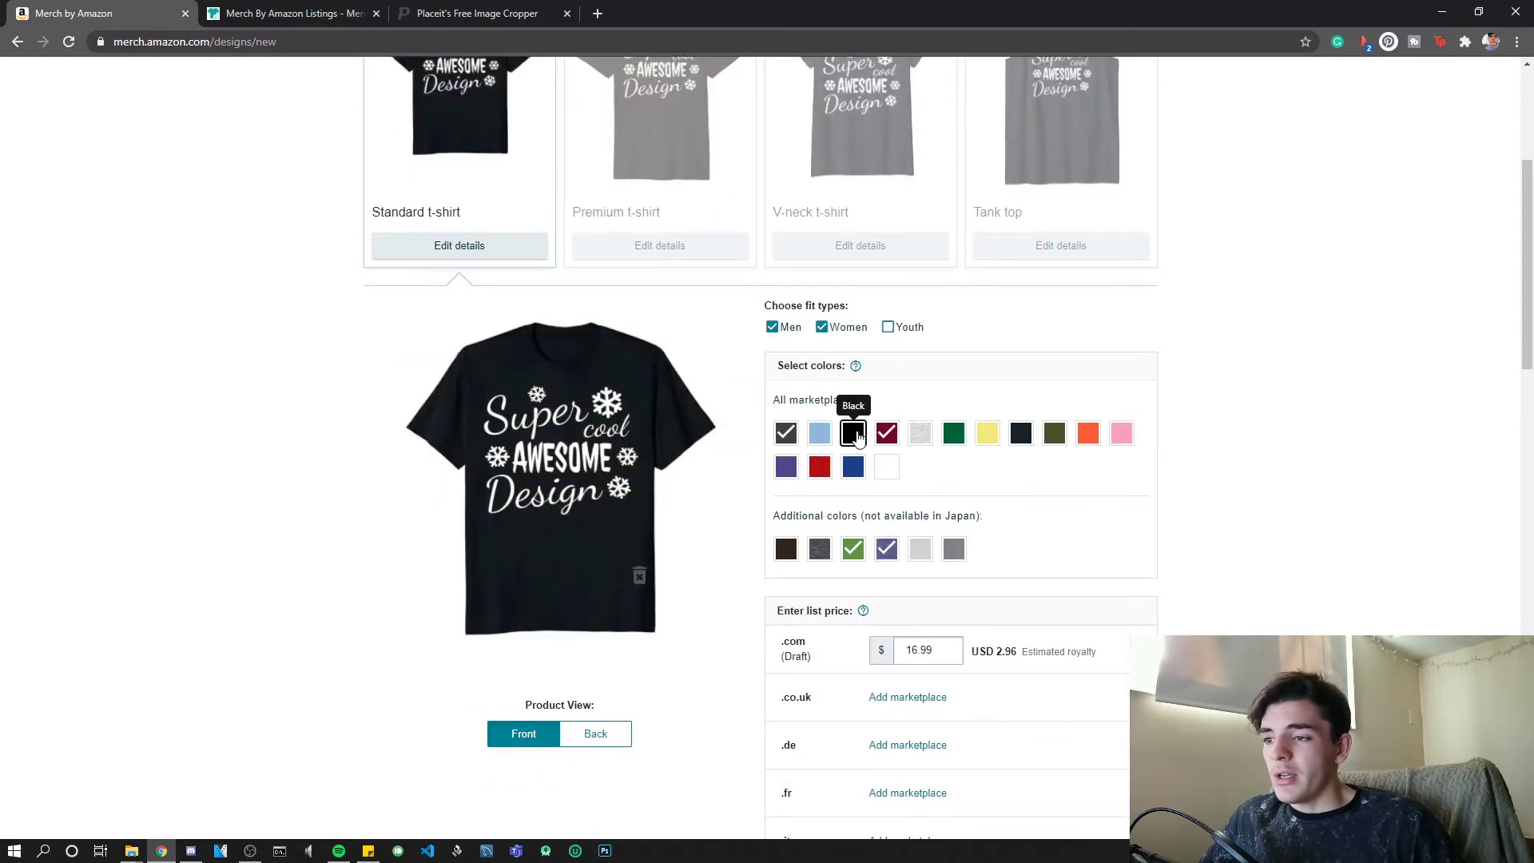
left_click(953, 434)
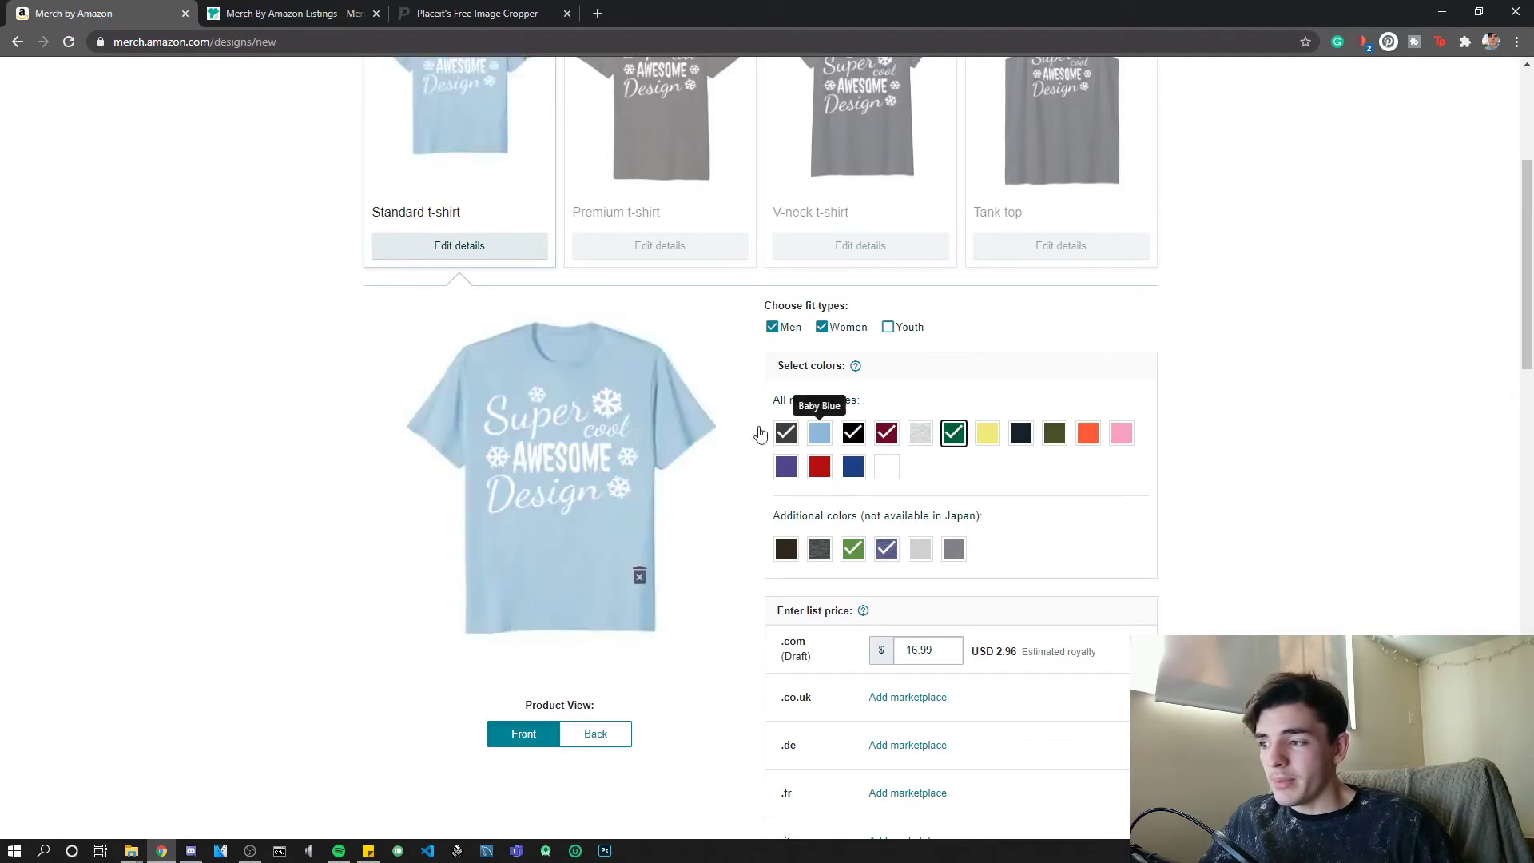
left_click(853, 548)
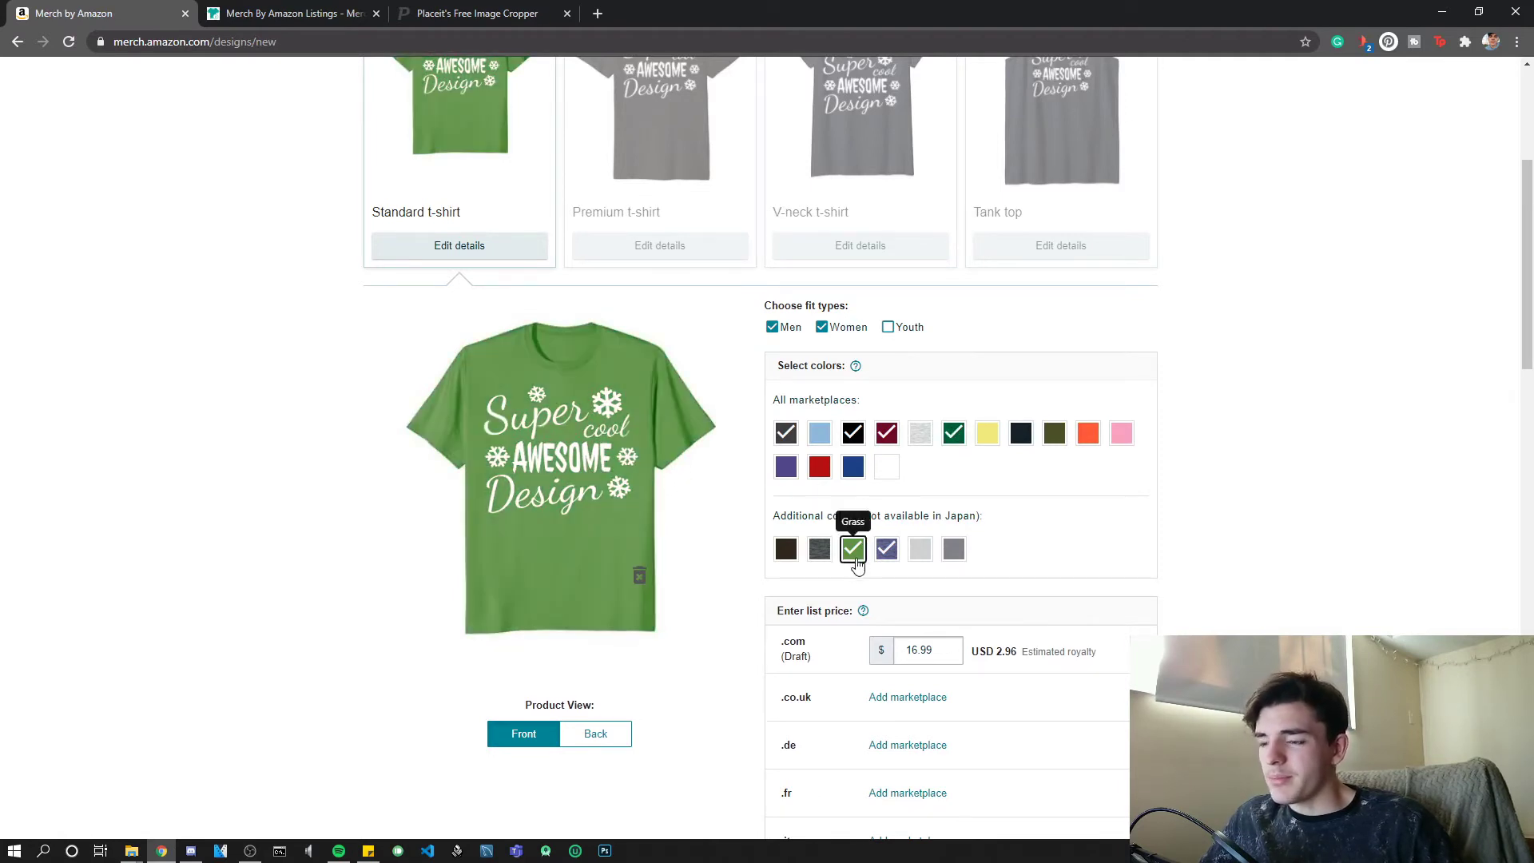
left_click(820, 548)
left_click(880, 553)
left_click(786, 549)
left_click(1057, 441)
left_click(1021, 434)
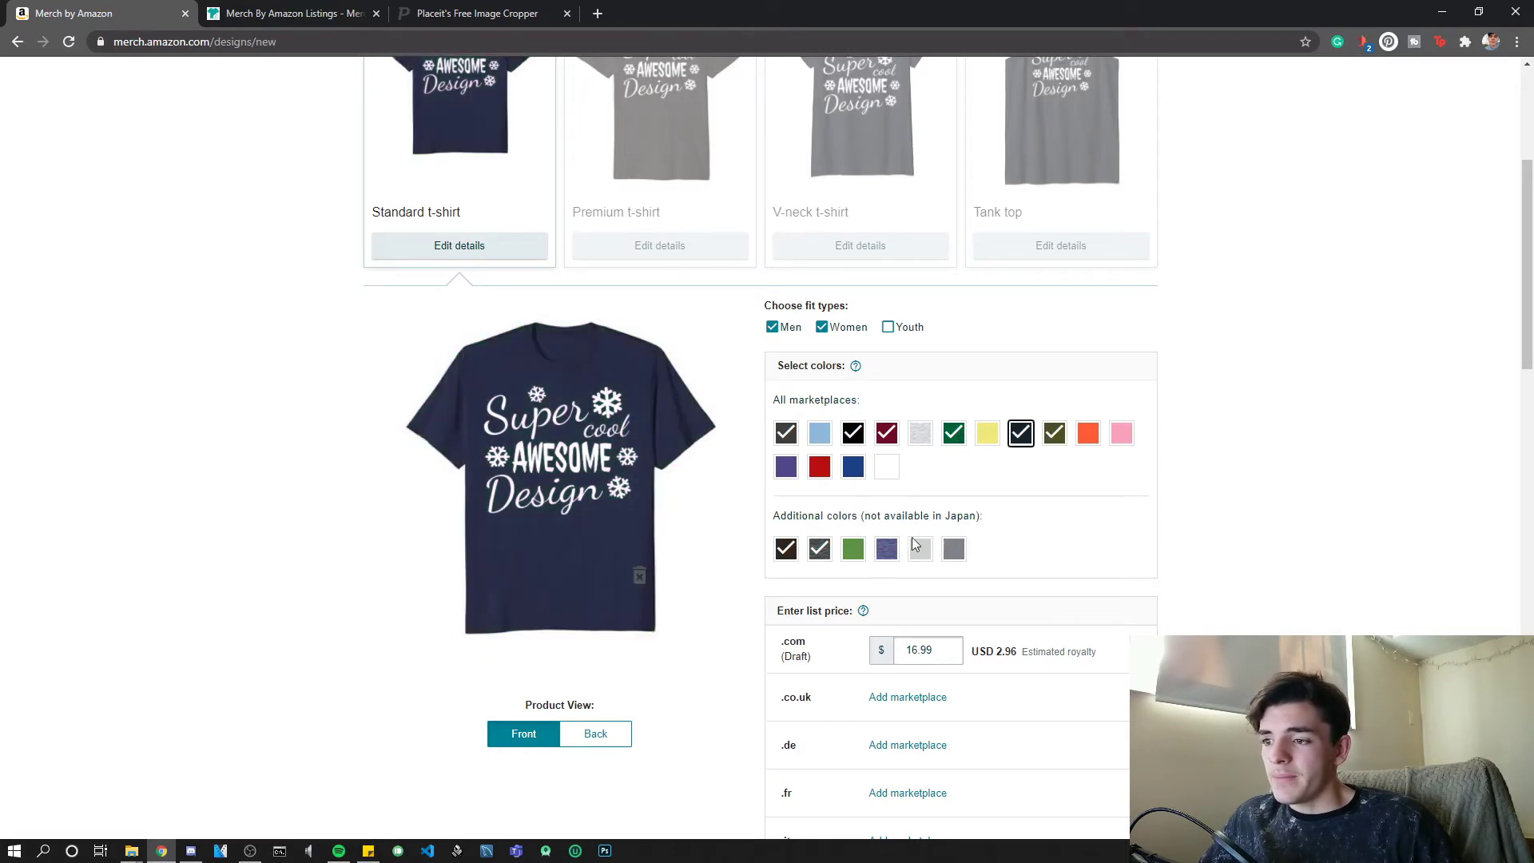
left_click(953, 548)
left_click(952, 546)
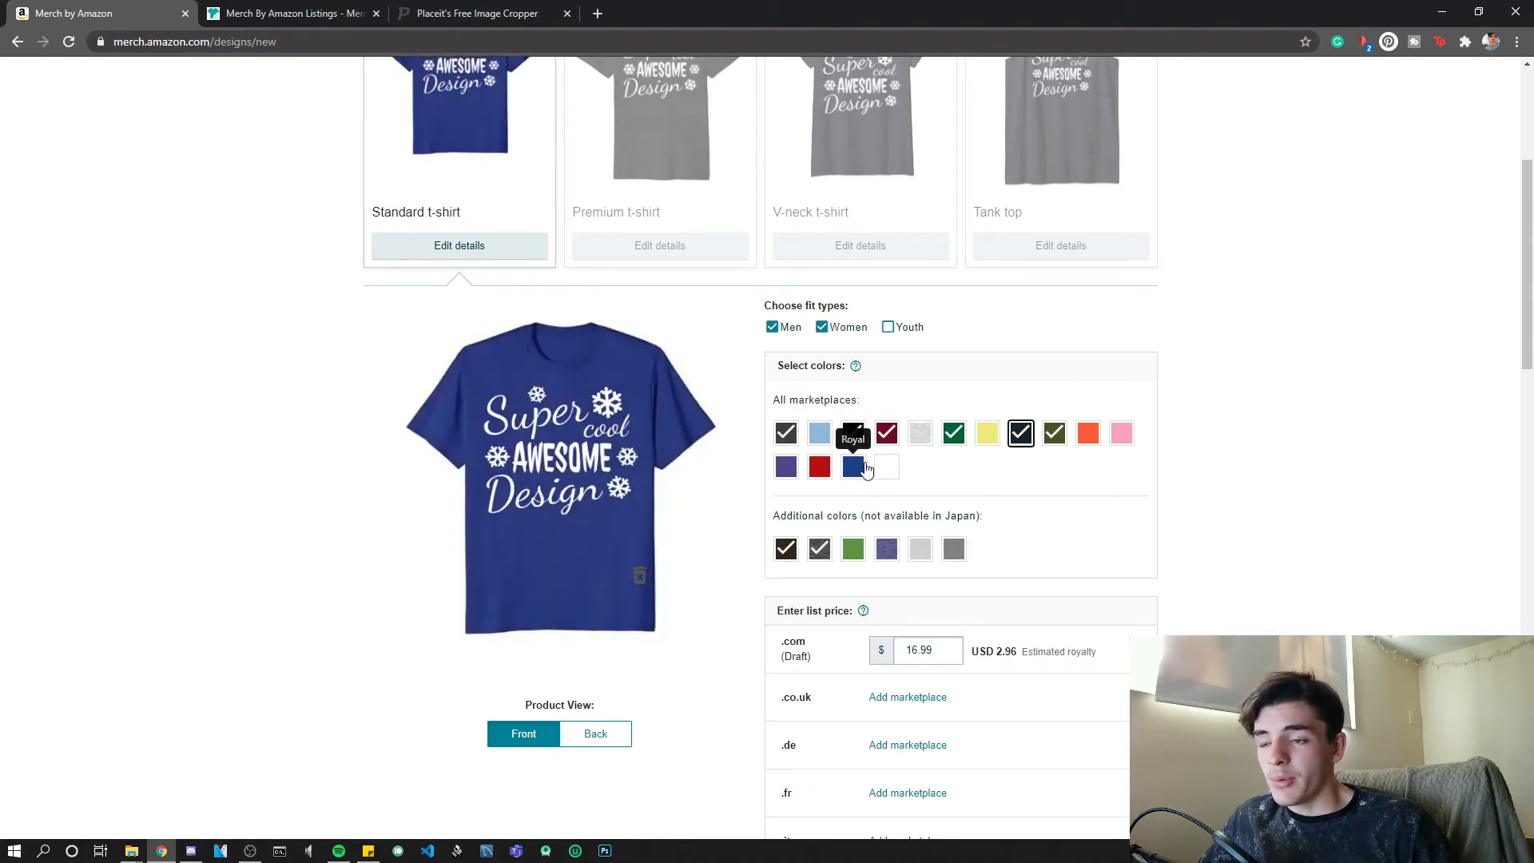
Set the standard t-shirt's .com list price to $13.99.
scroll(885, 485, "down", 1)
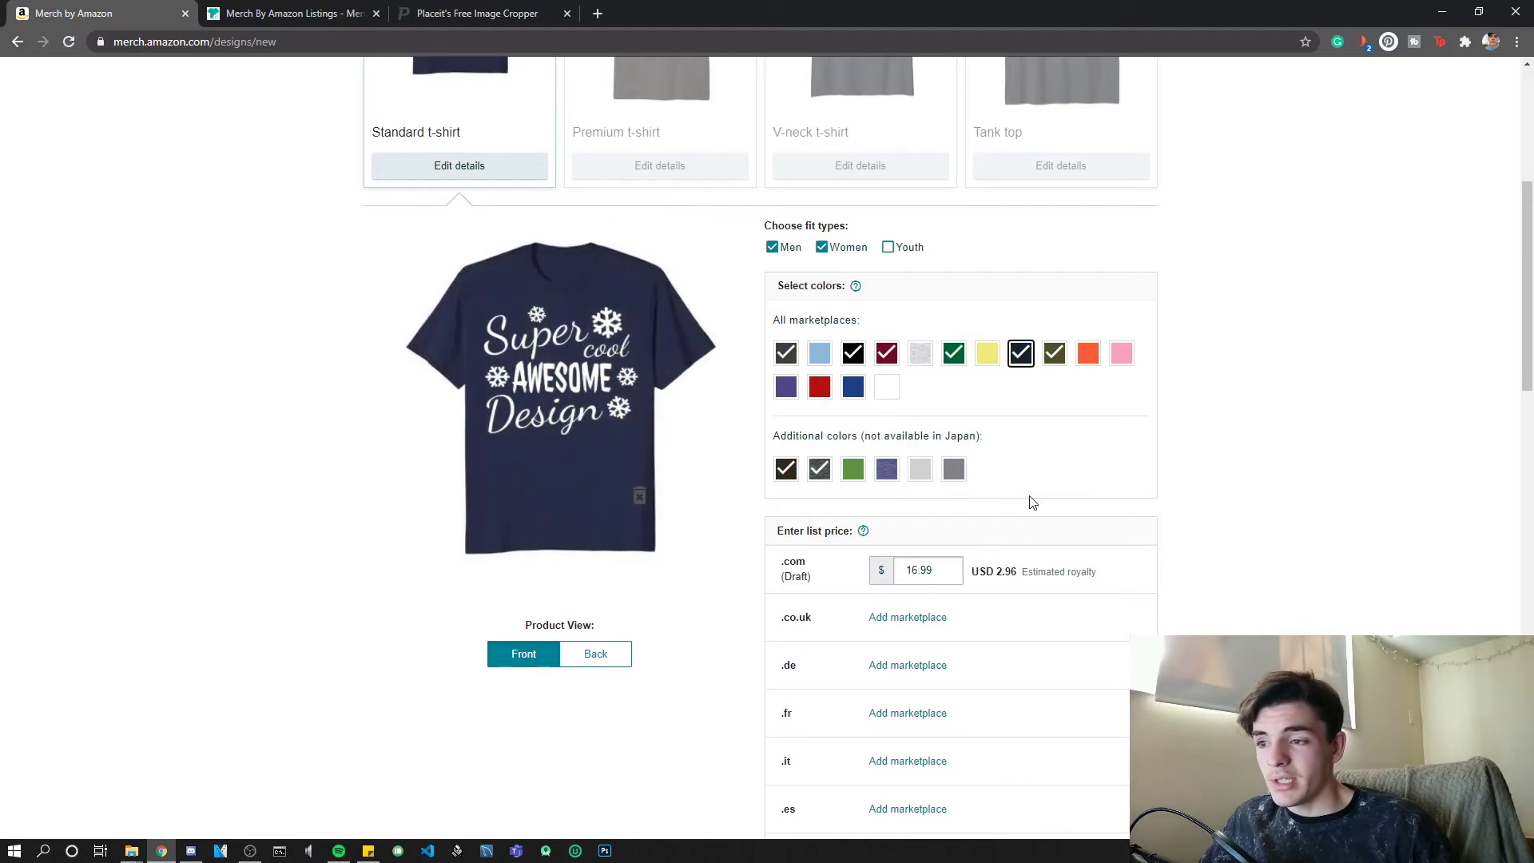
left_click_drag(936, 569, 885, 575)
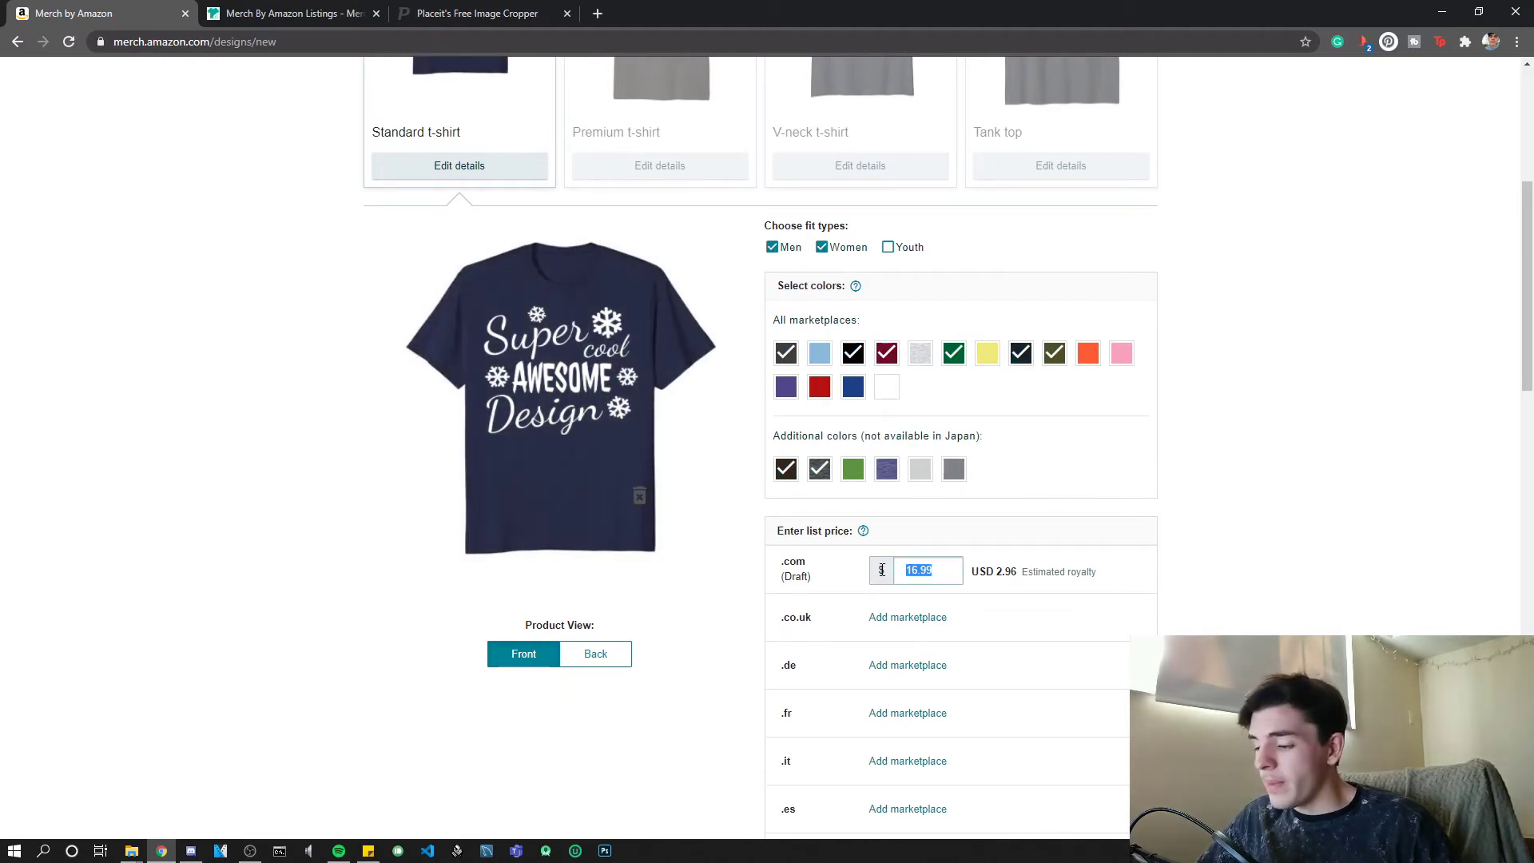
type("13.07")
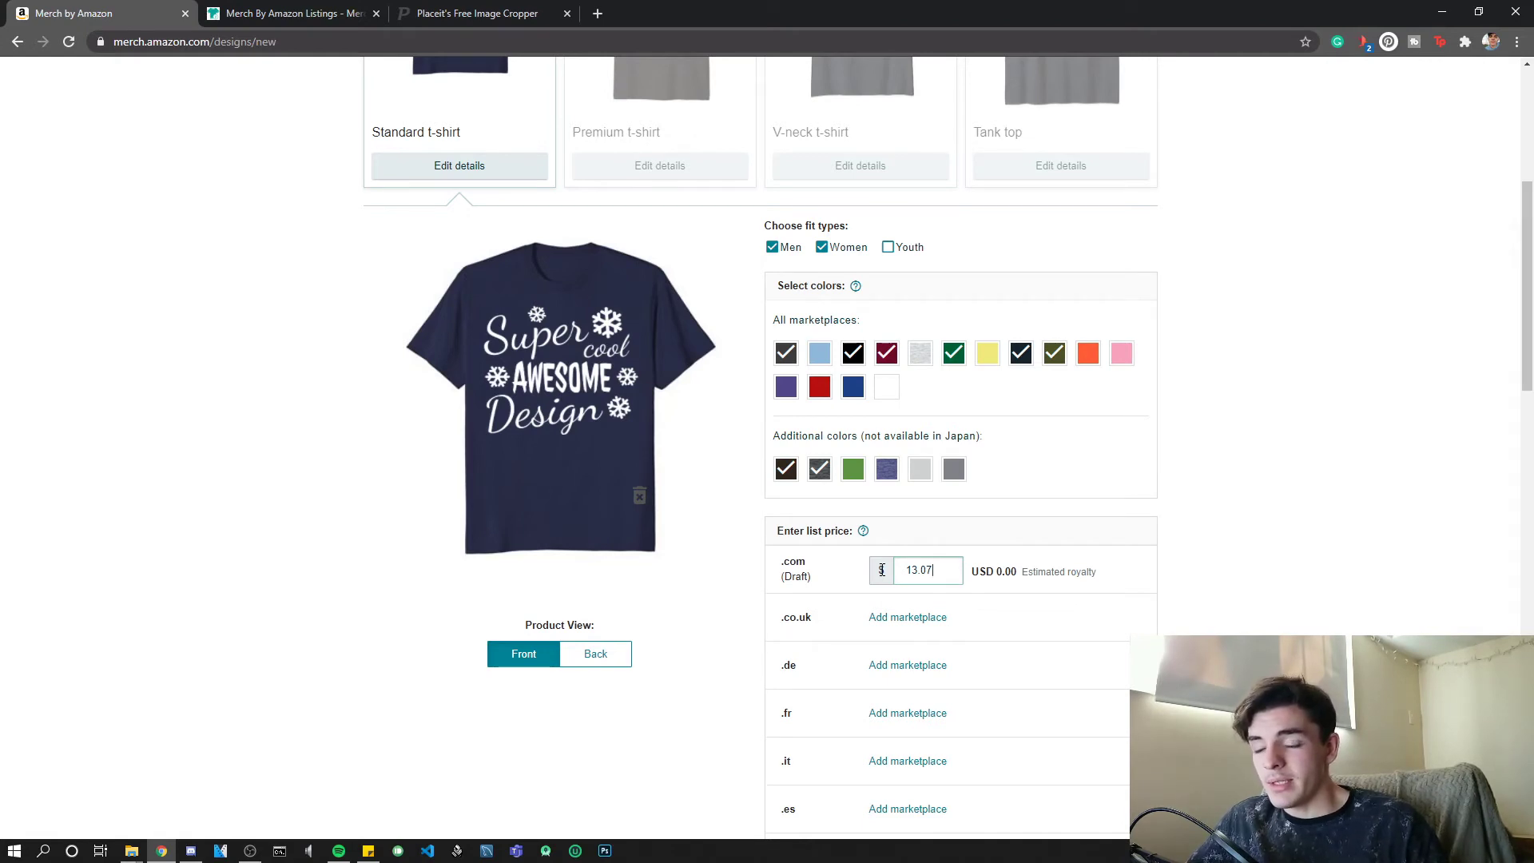
key("Left")
key("Left")
key("Left")
key("BackSpace")
type("3")
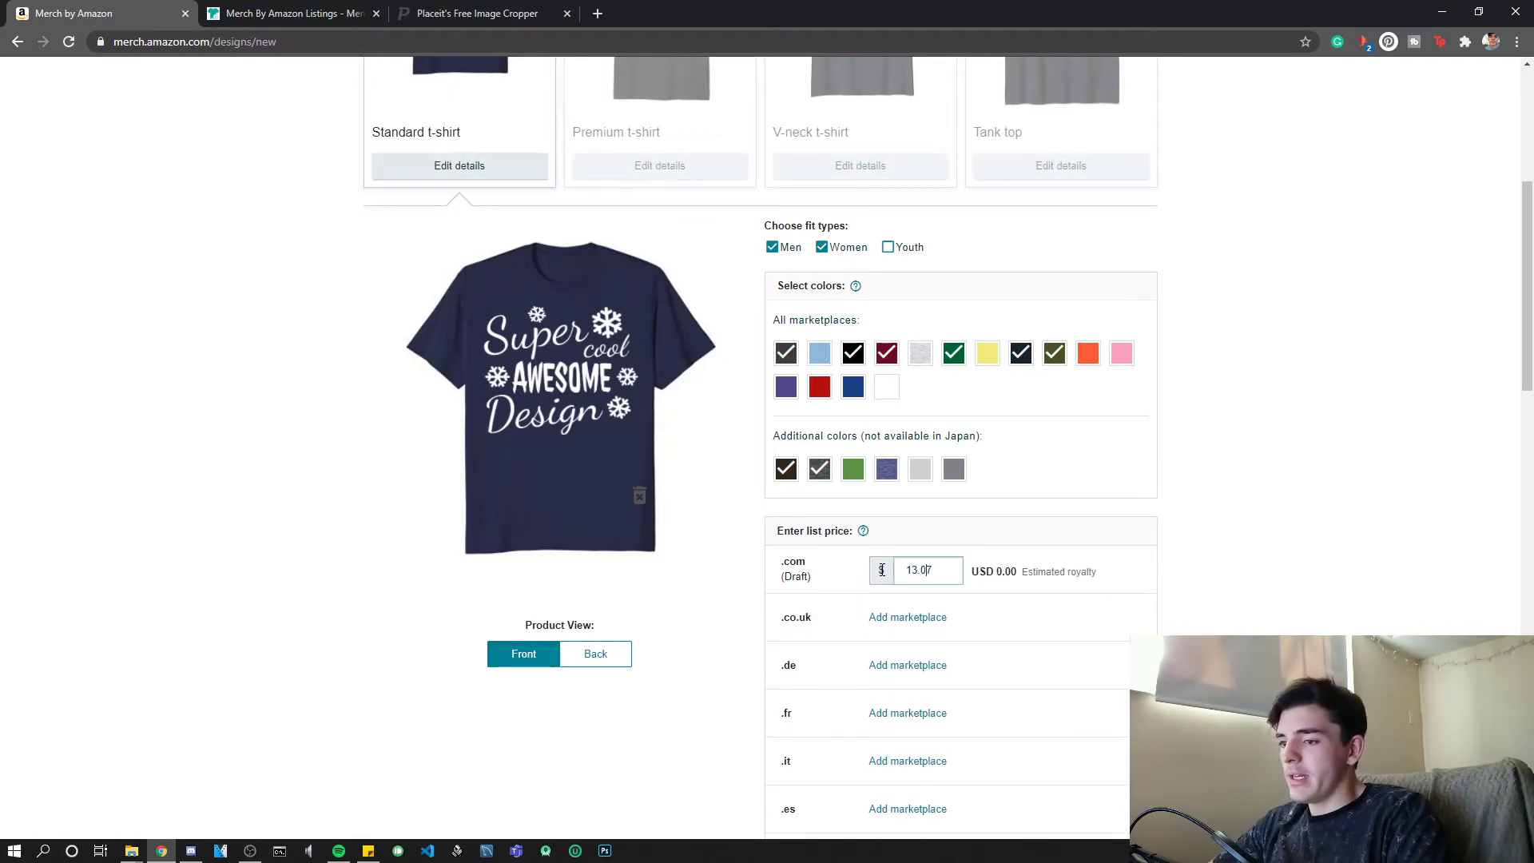
key("Left")
key("BackSpace")
type("9")
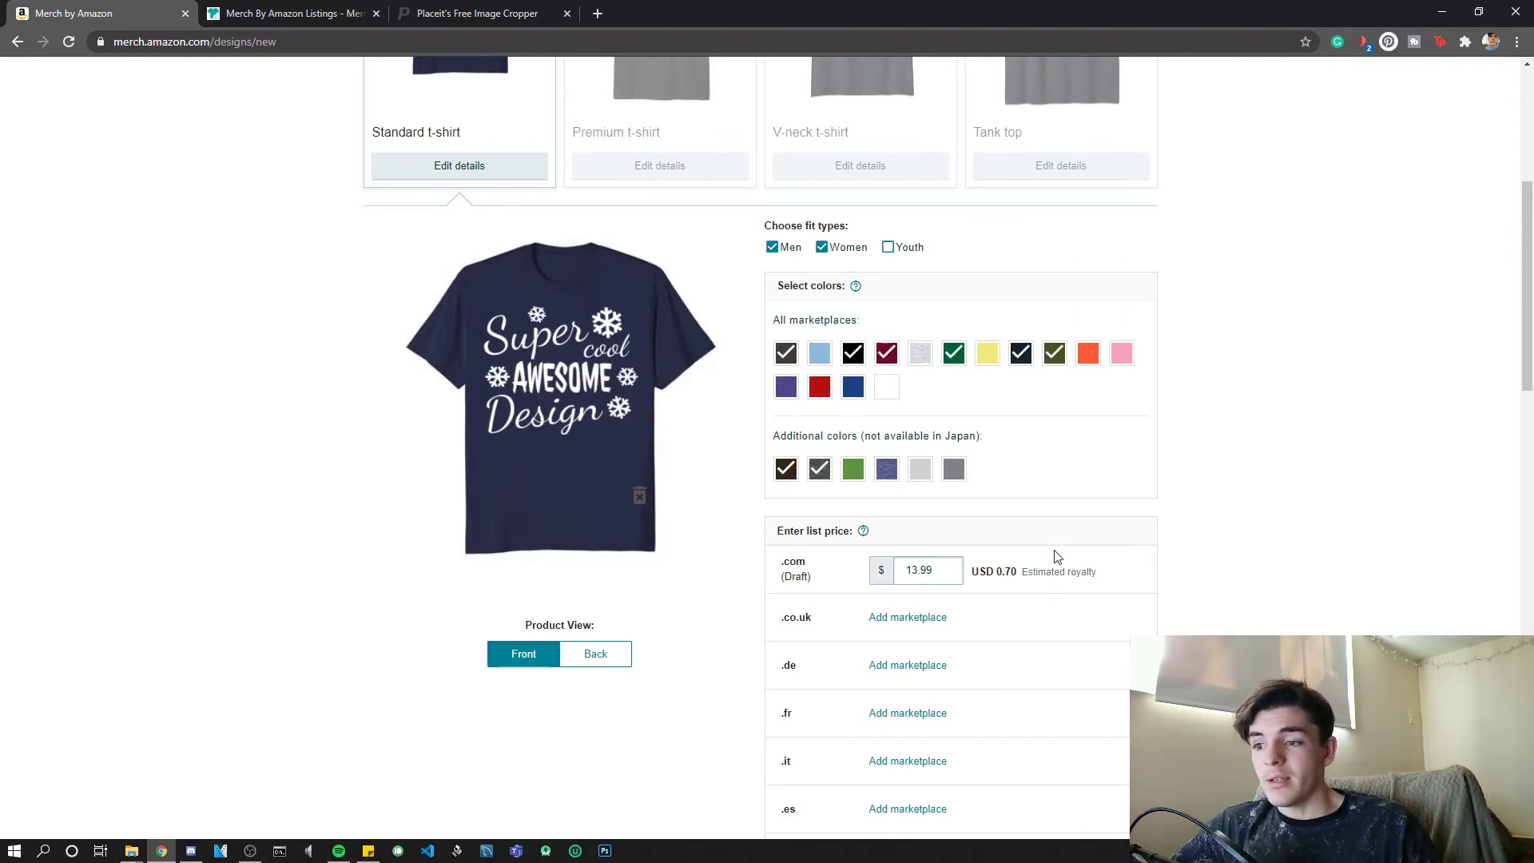
scroll(1061, 557, "down", 1)
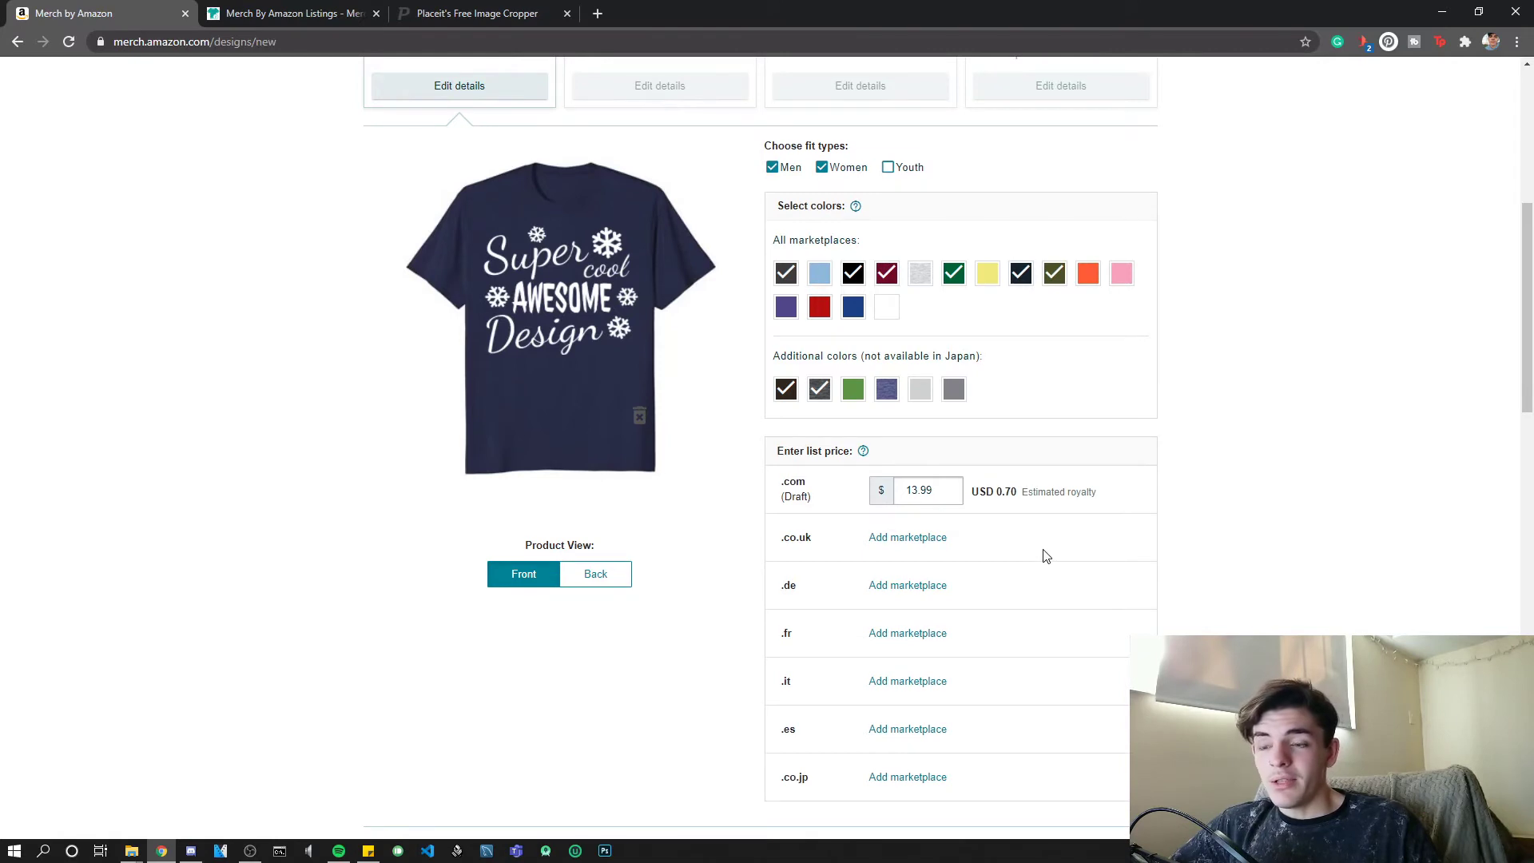
scroll(1226, 575, "up", 1)
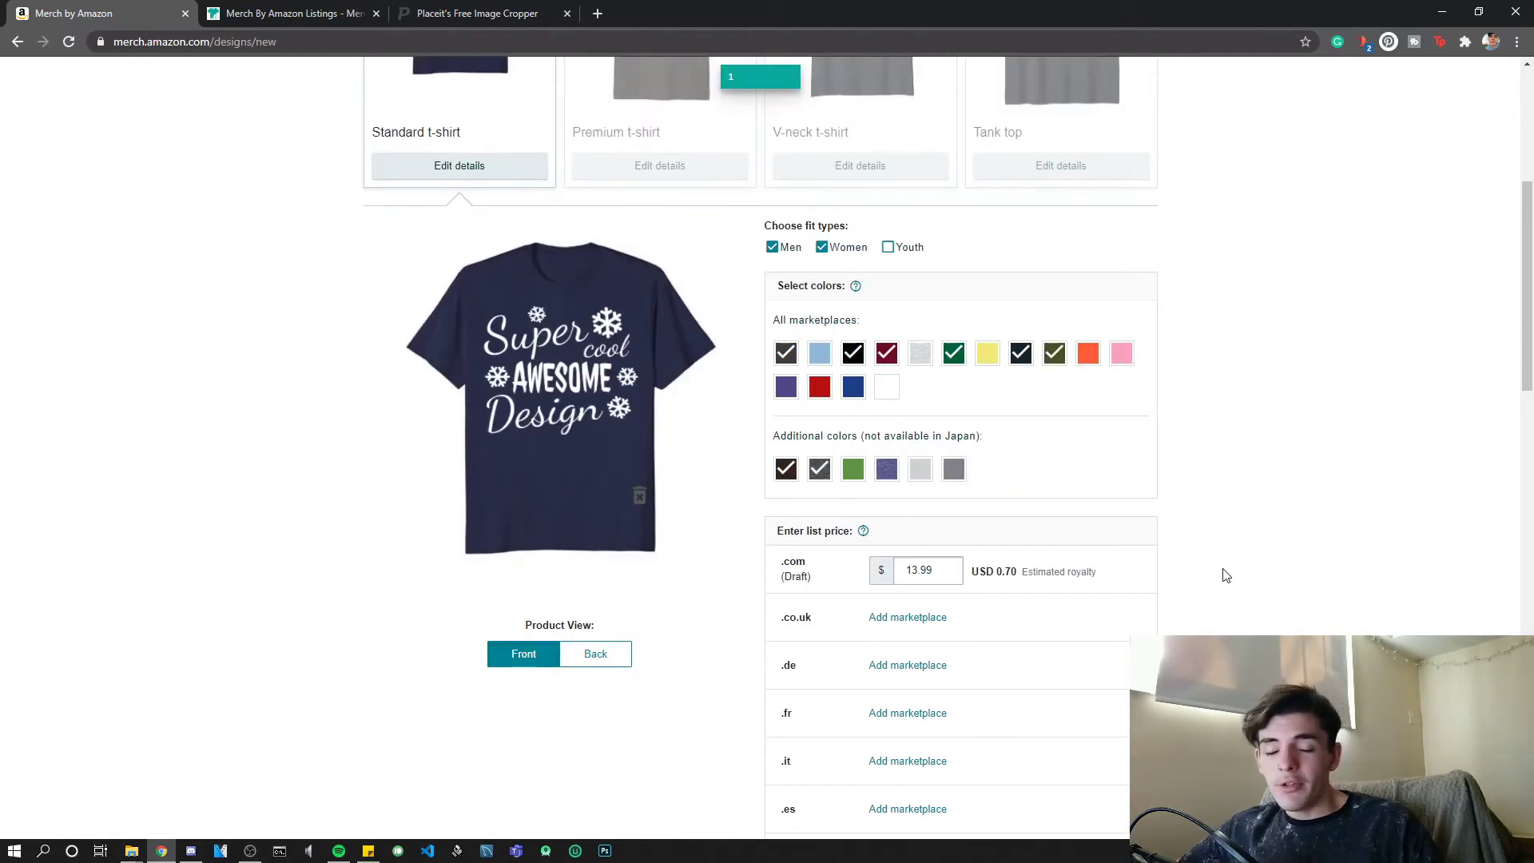
Deselect the standard t-shirt's other colors so that only black is offered.
double_click(850, 361)
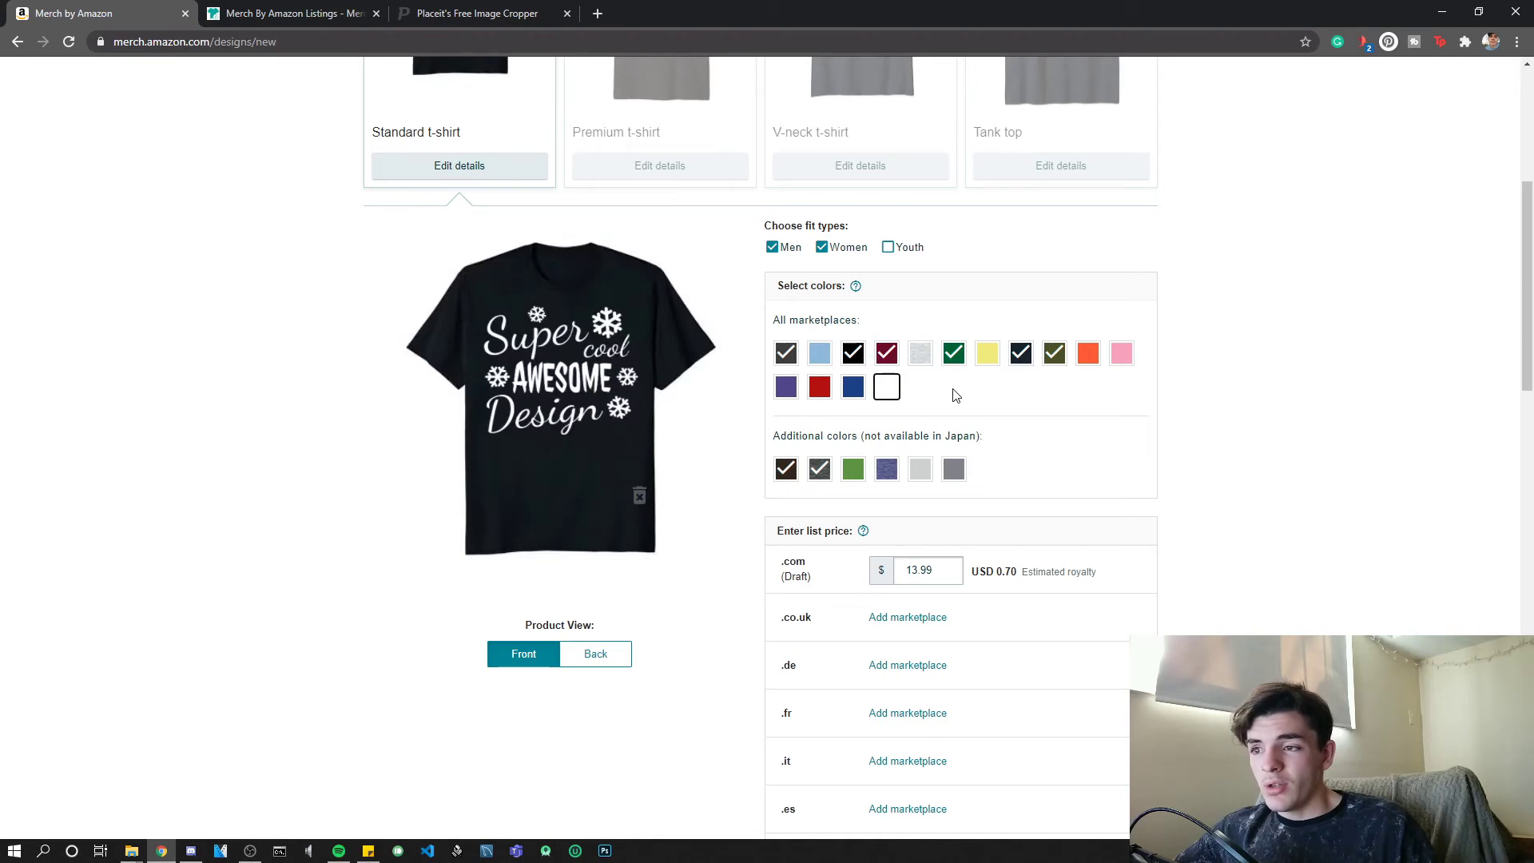
left_click(853, 353)
left_click(786, 352)
left_click(819, 469)
left_click(786, 468)
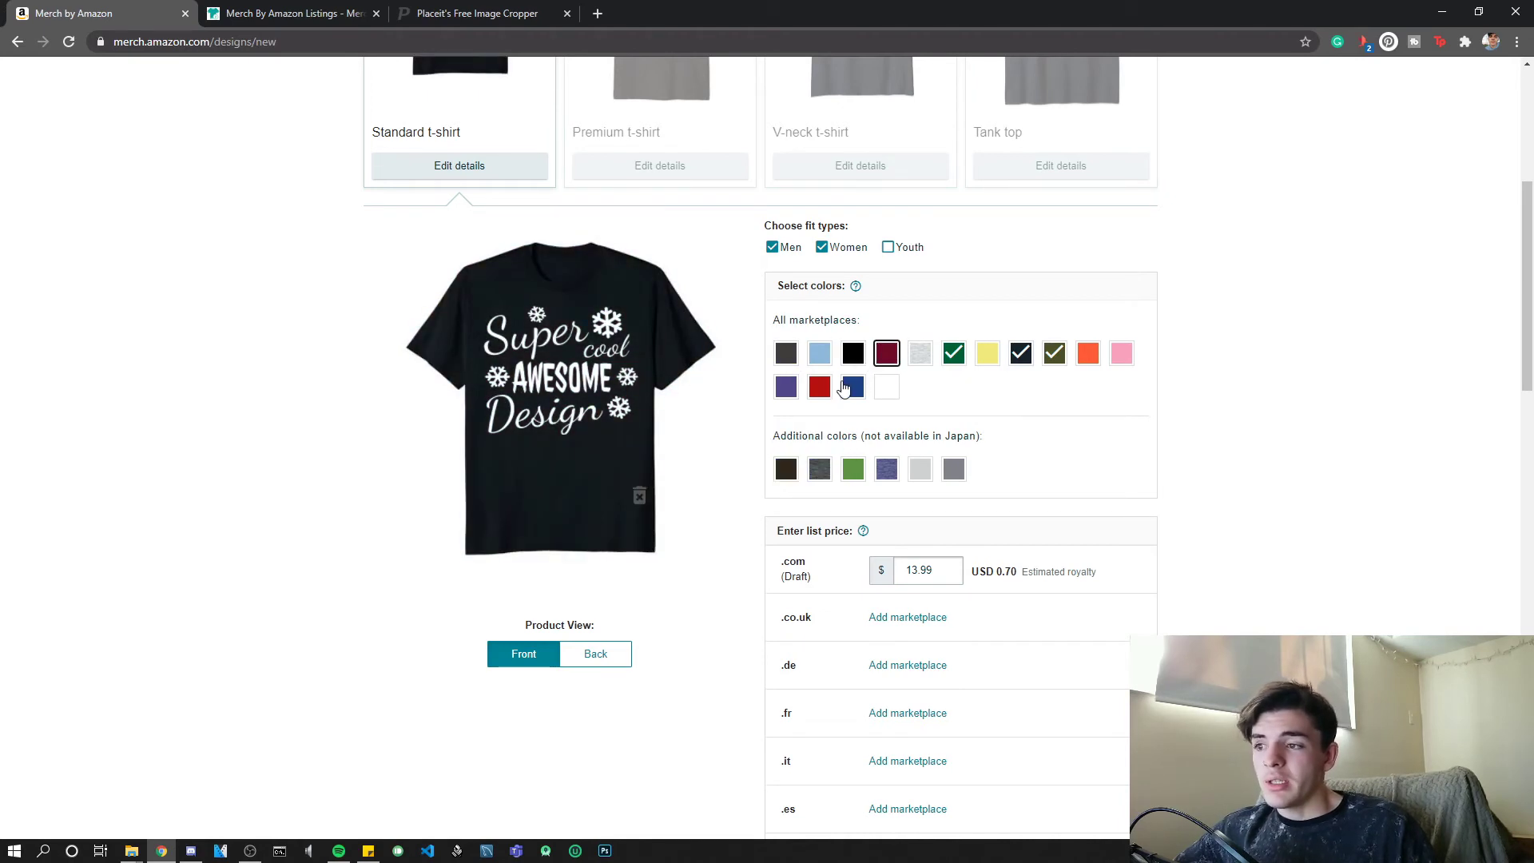
left_click(953, 353)
left_click(1054, 353)
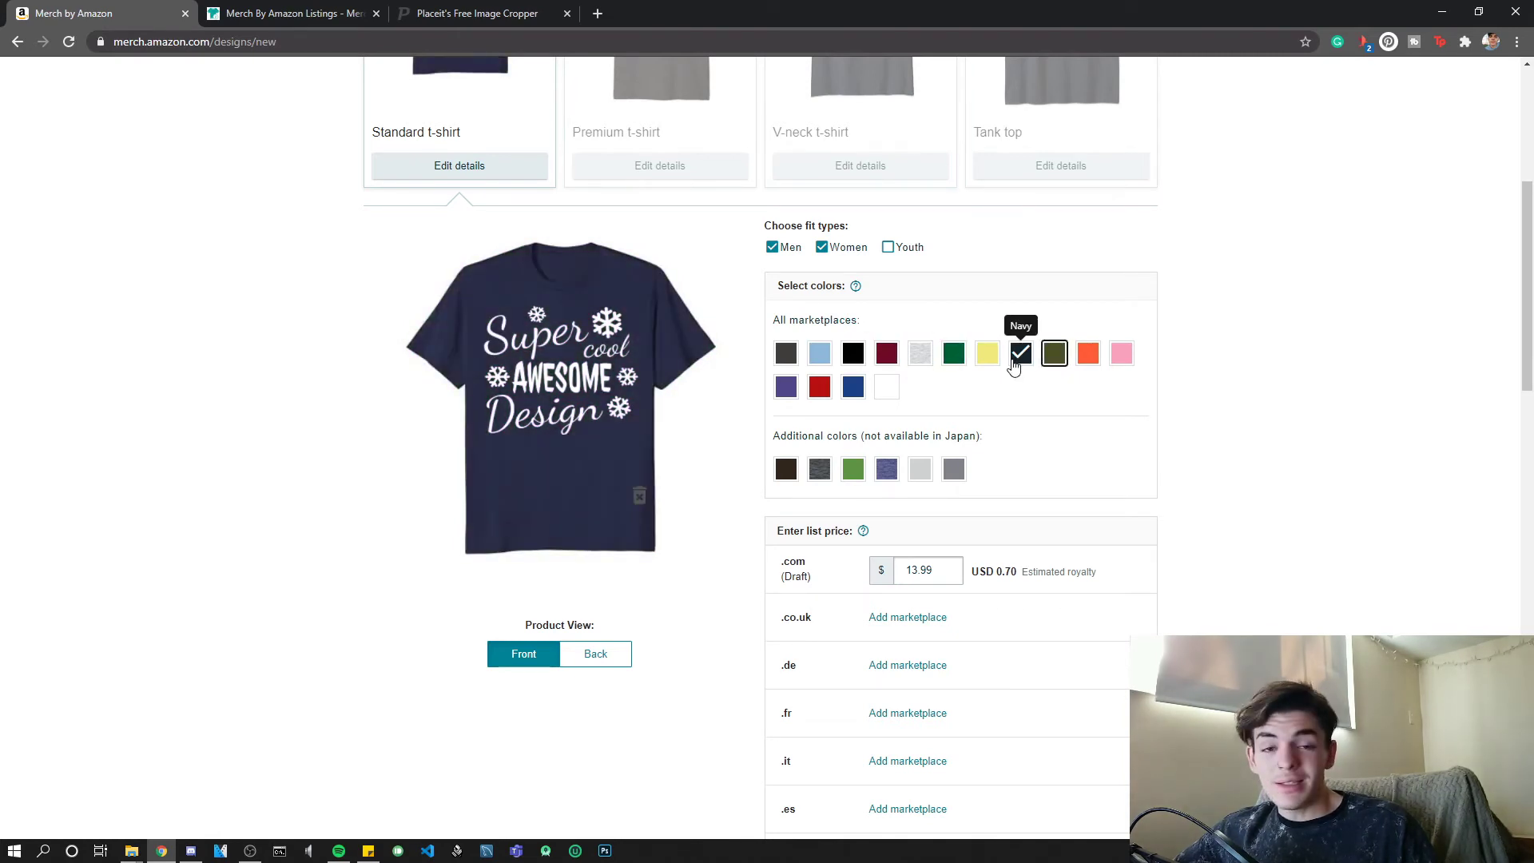
left_click(1022, 355)
left_click(1088, 355)
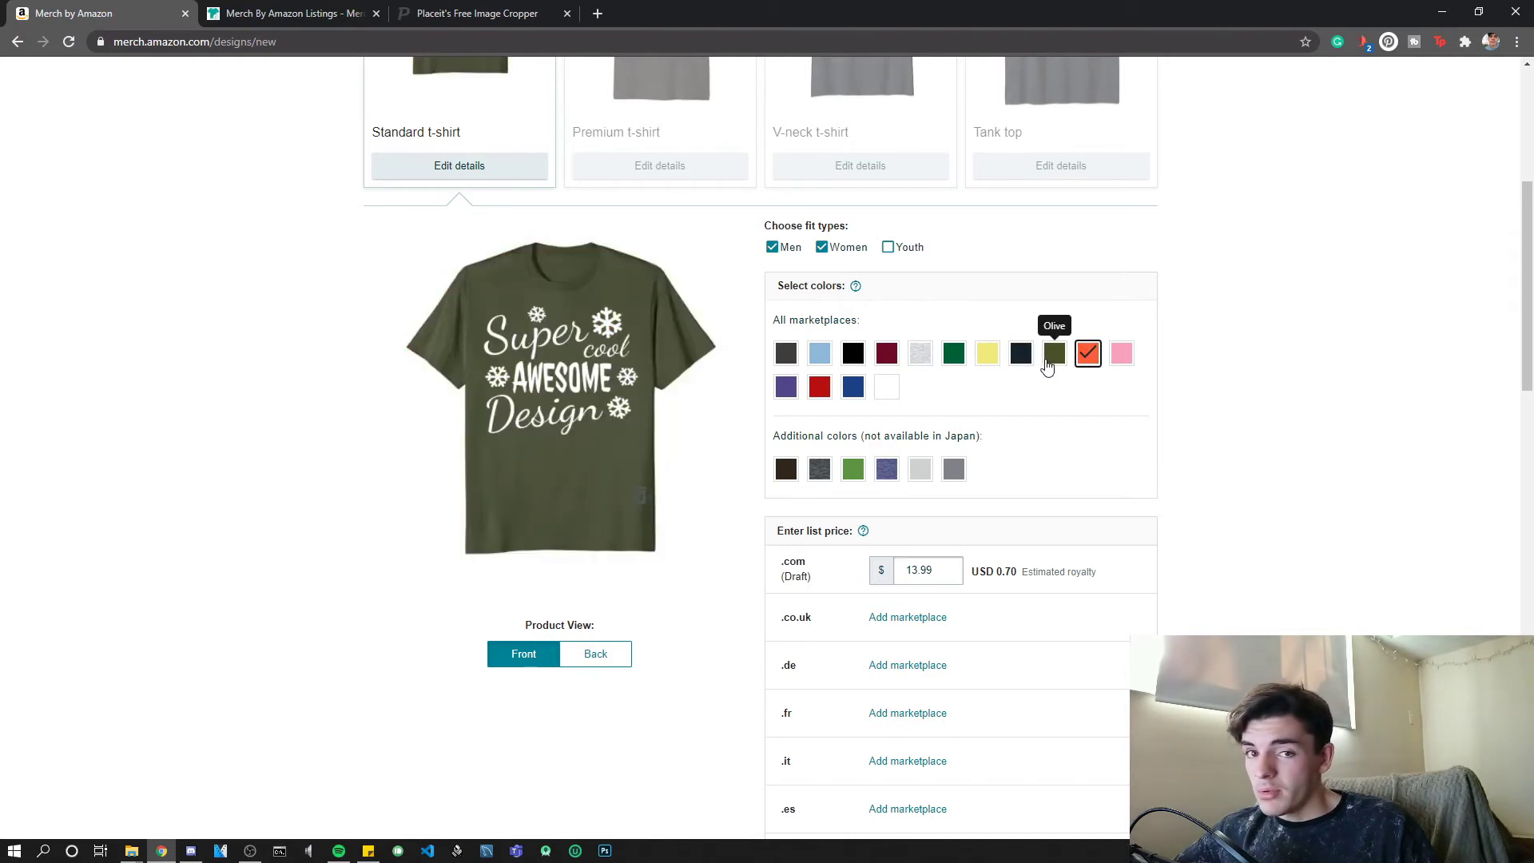
left_click(1088, 354)
left_click(852, 354)
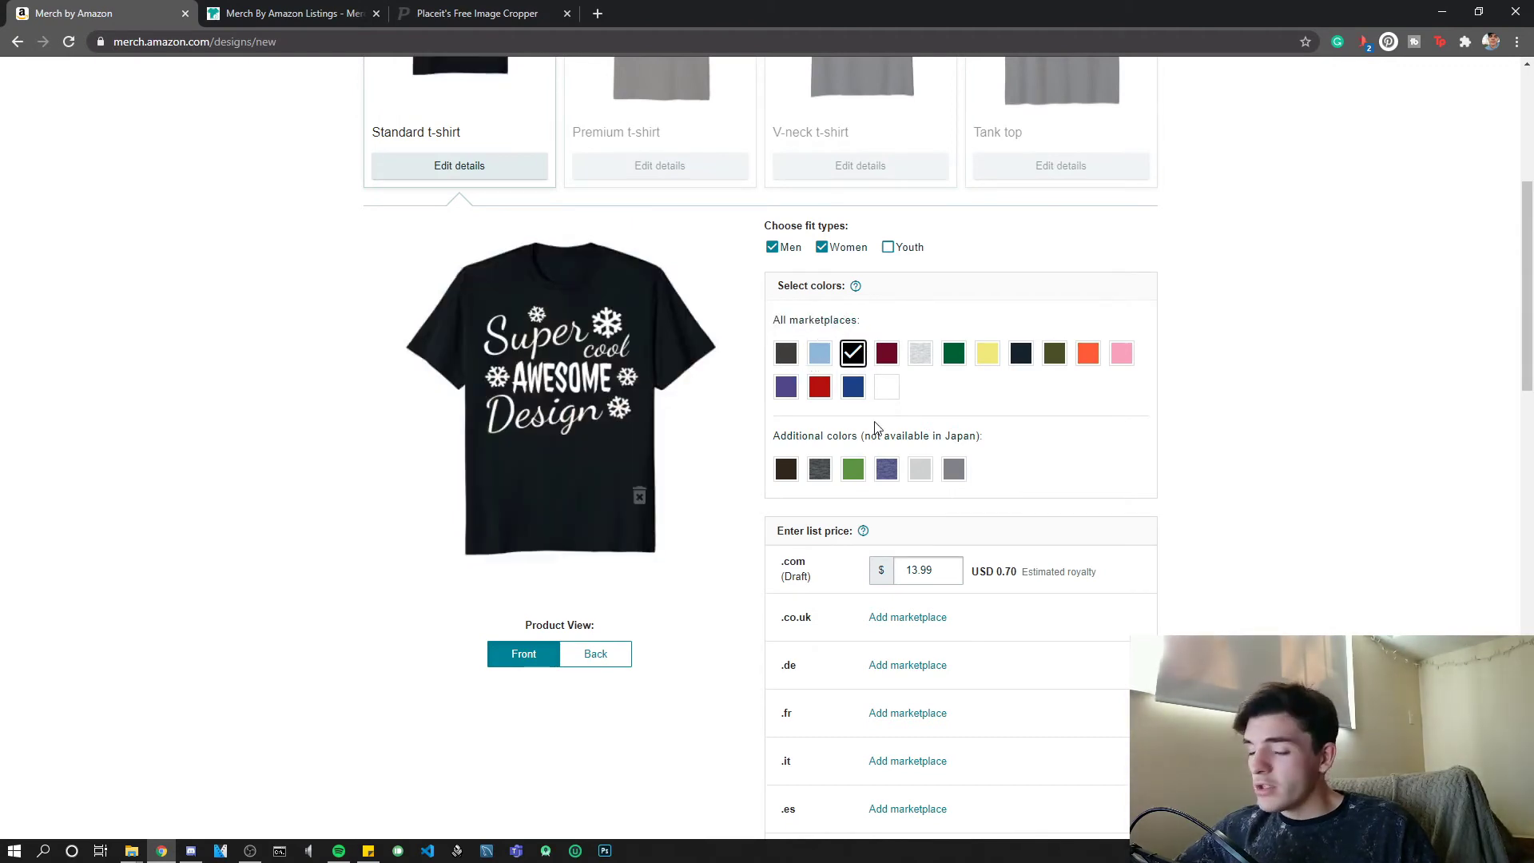
Look over the remaining product types and the empty English product details fields for the listing.
scroll(874, 428, "down", 15)
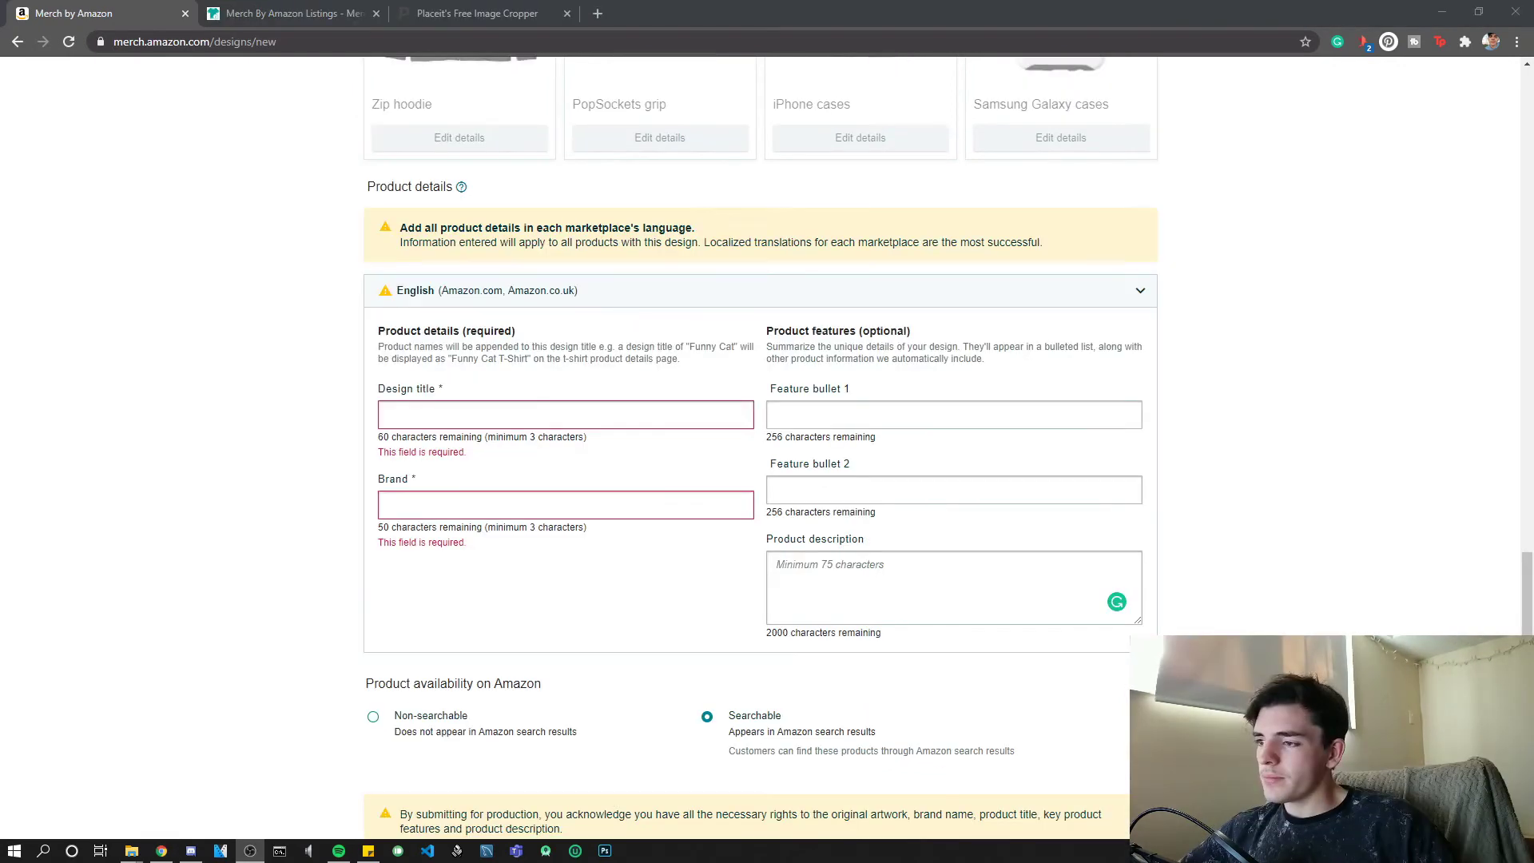
scroll(320, 431, "up", 4)
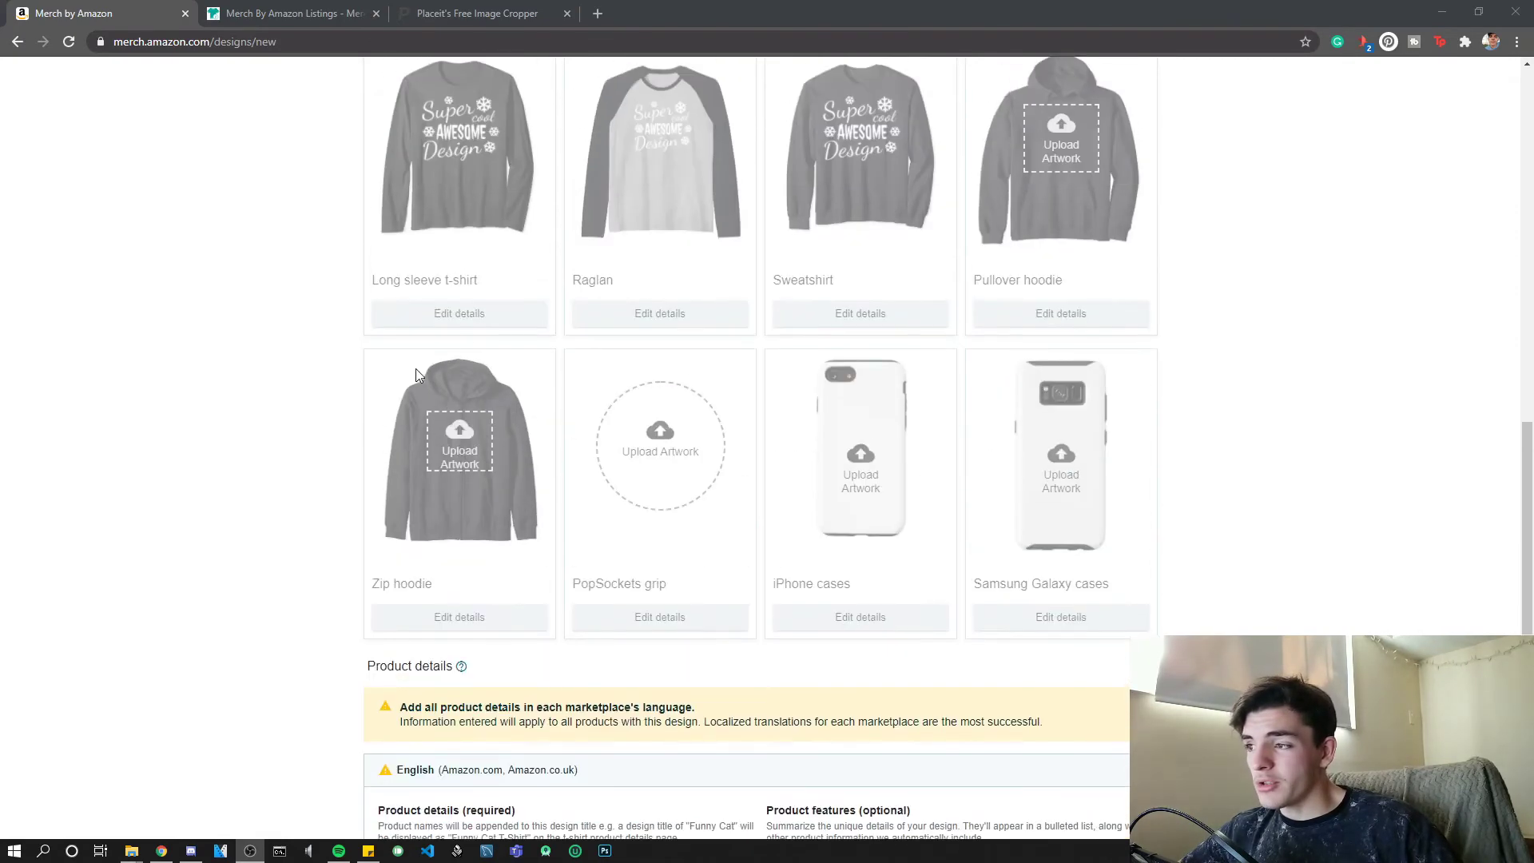
scroll(457, 361, "down", 5)
left_click(471, 334)
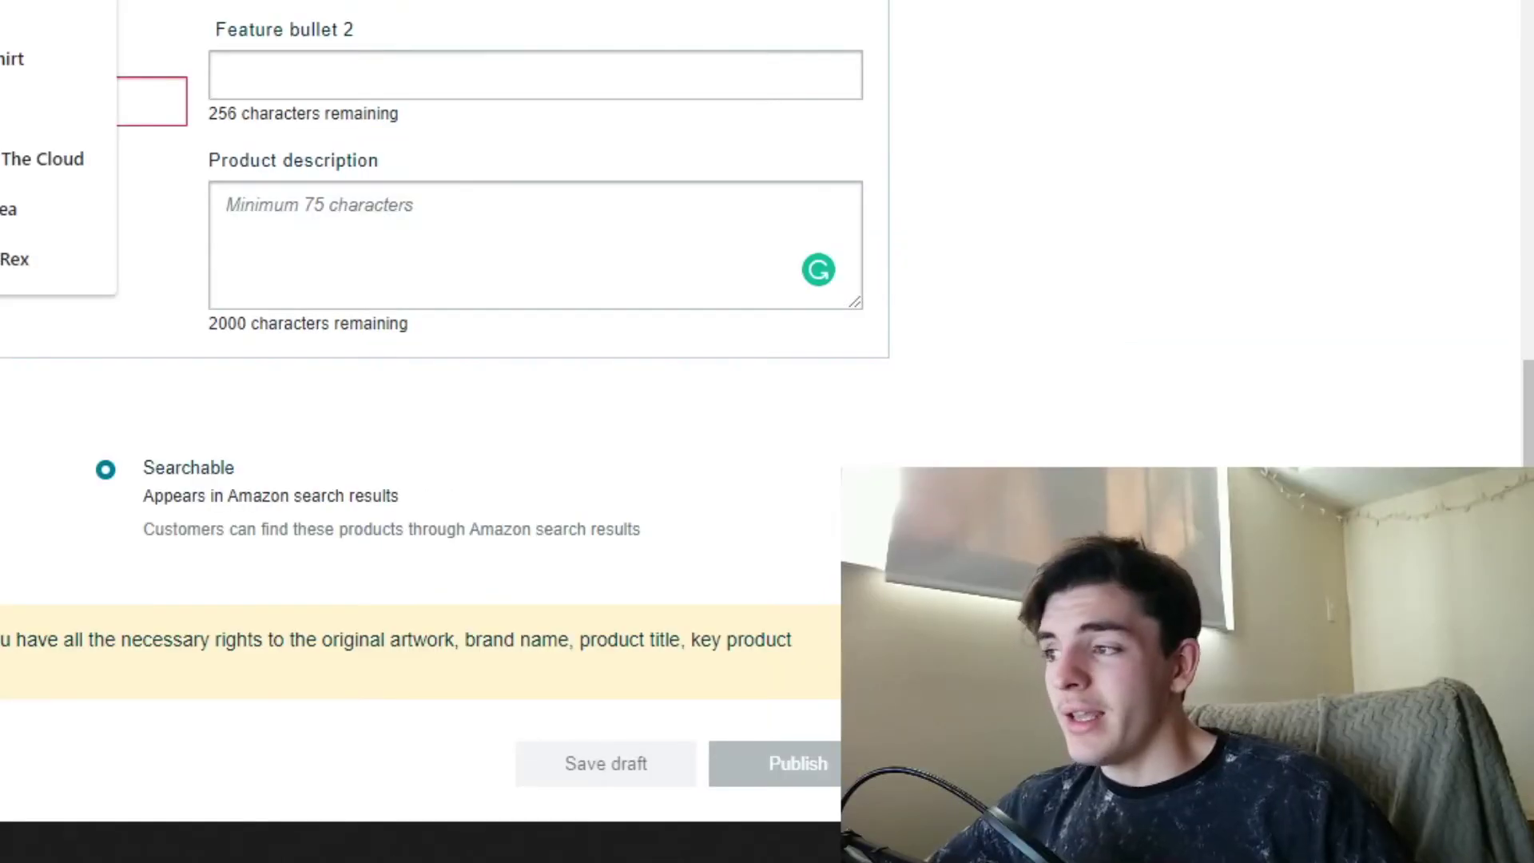
left_click(331, 349)
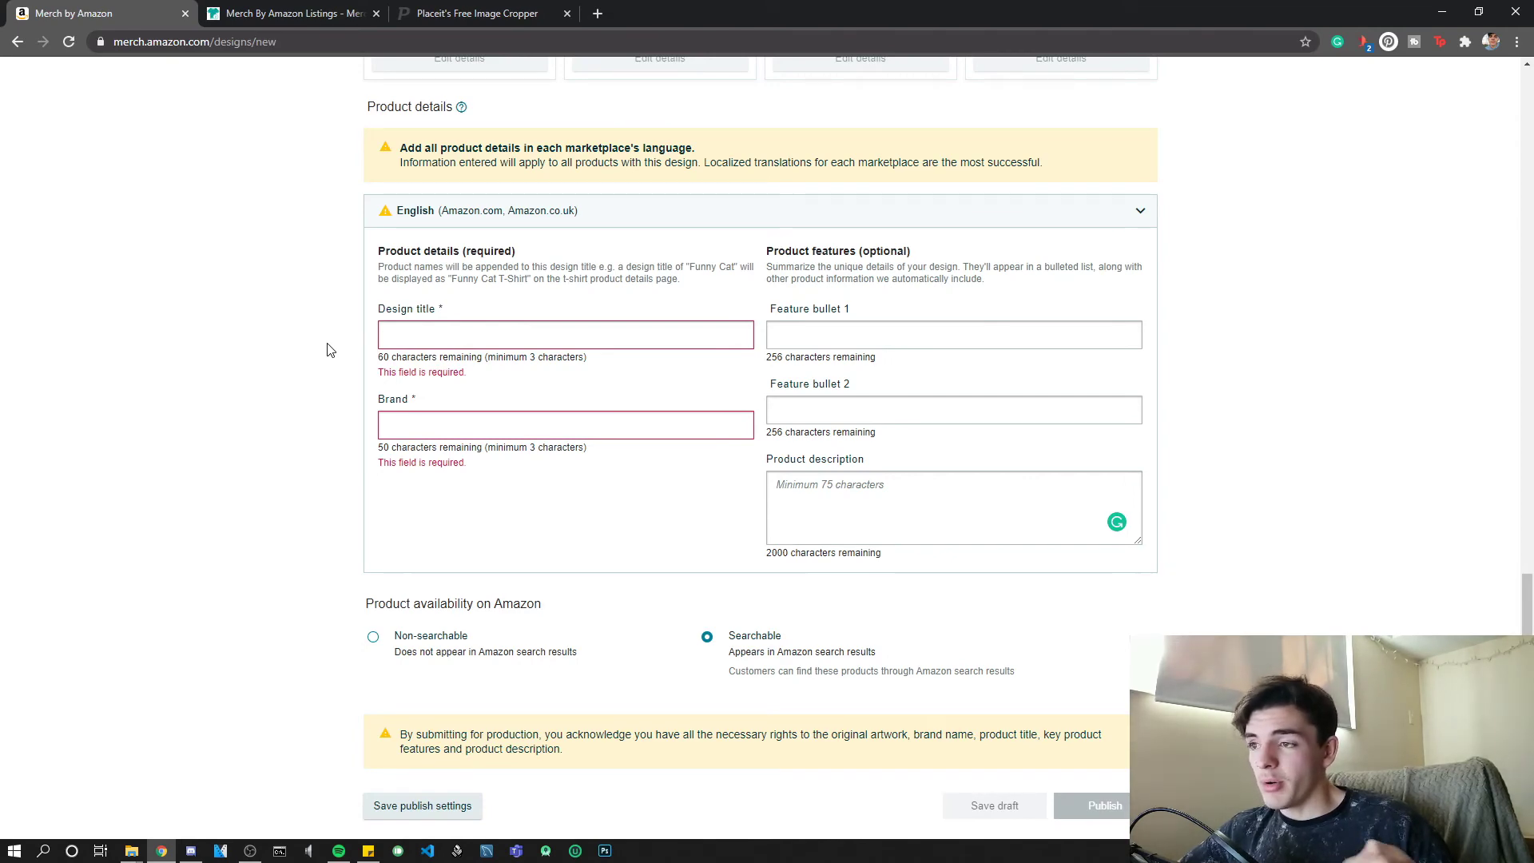
scroll(304, 455, "up", 8)
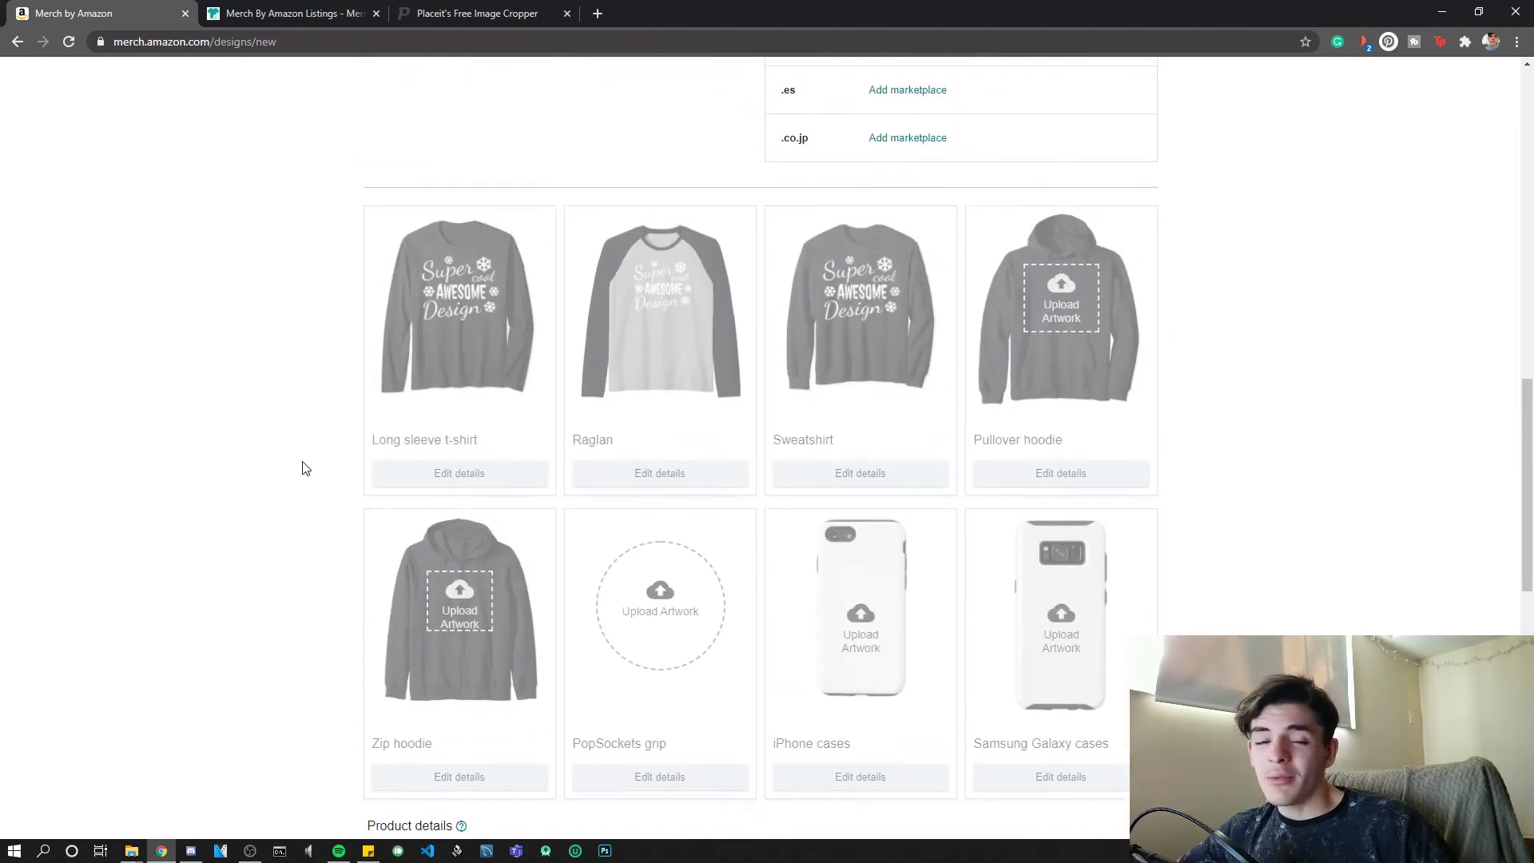
scroll(294, 479, "down", 3)
scroll(290, 488, "down", 5)
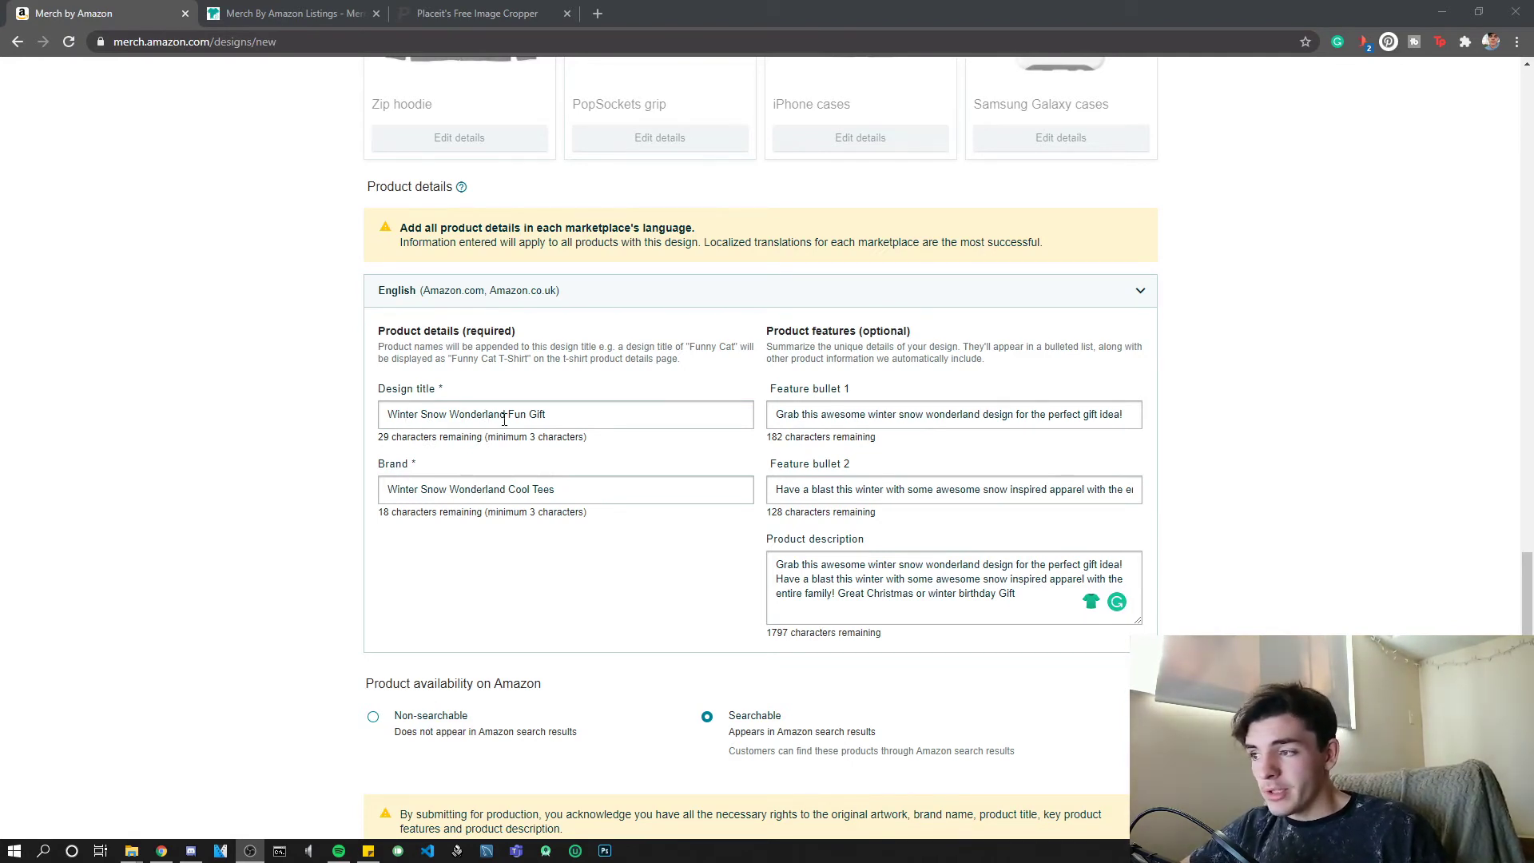
Examine the wording of the design title and brand in the English product details.
double_click(541, 416)
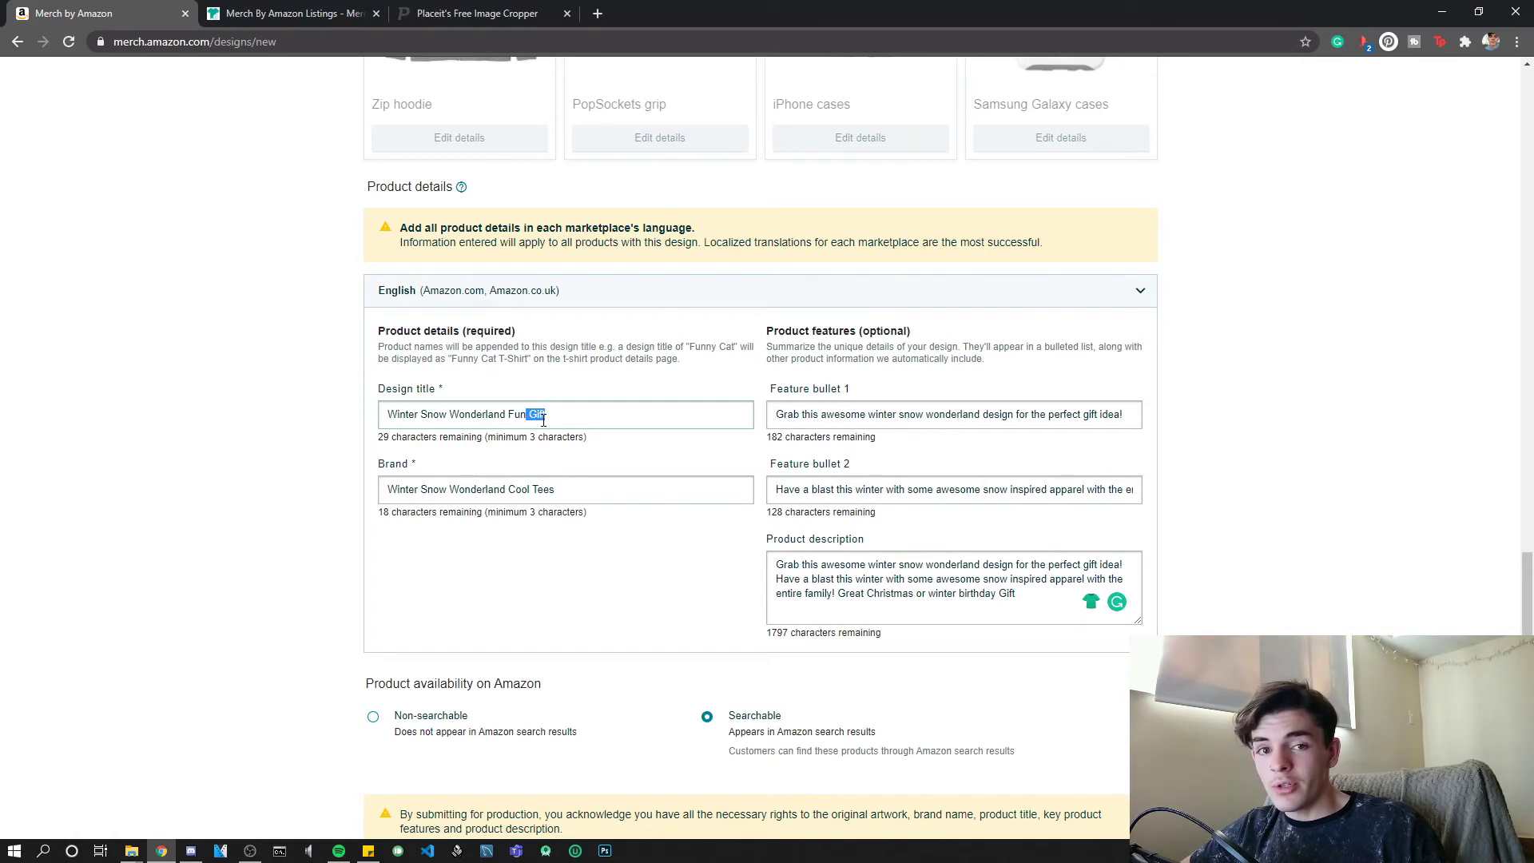
left_click(619, 421)
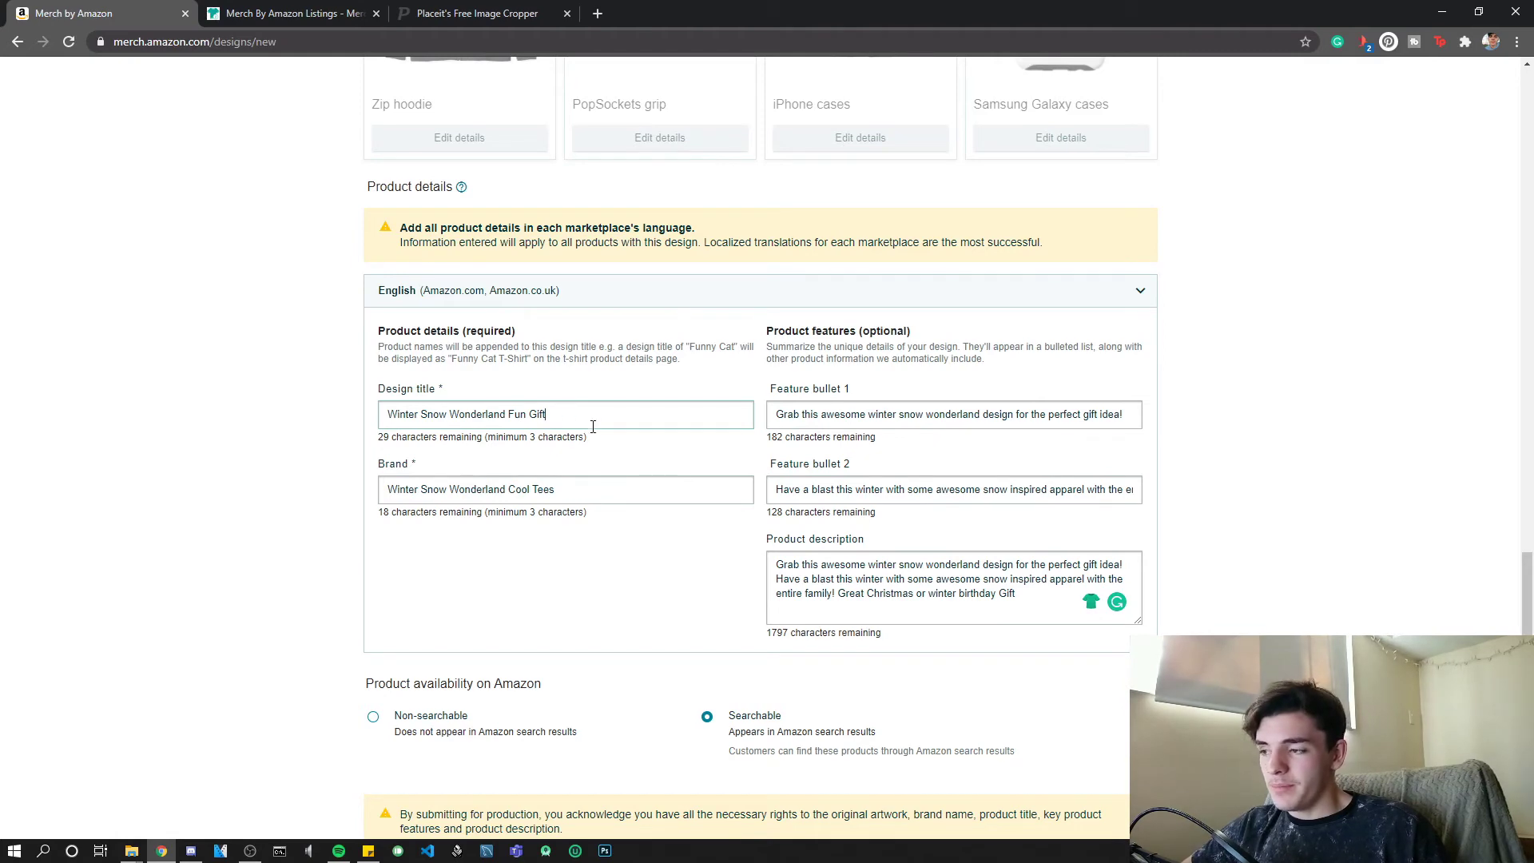
left_click_drag(553, 414, 393, 417)
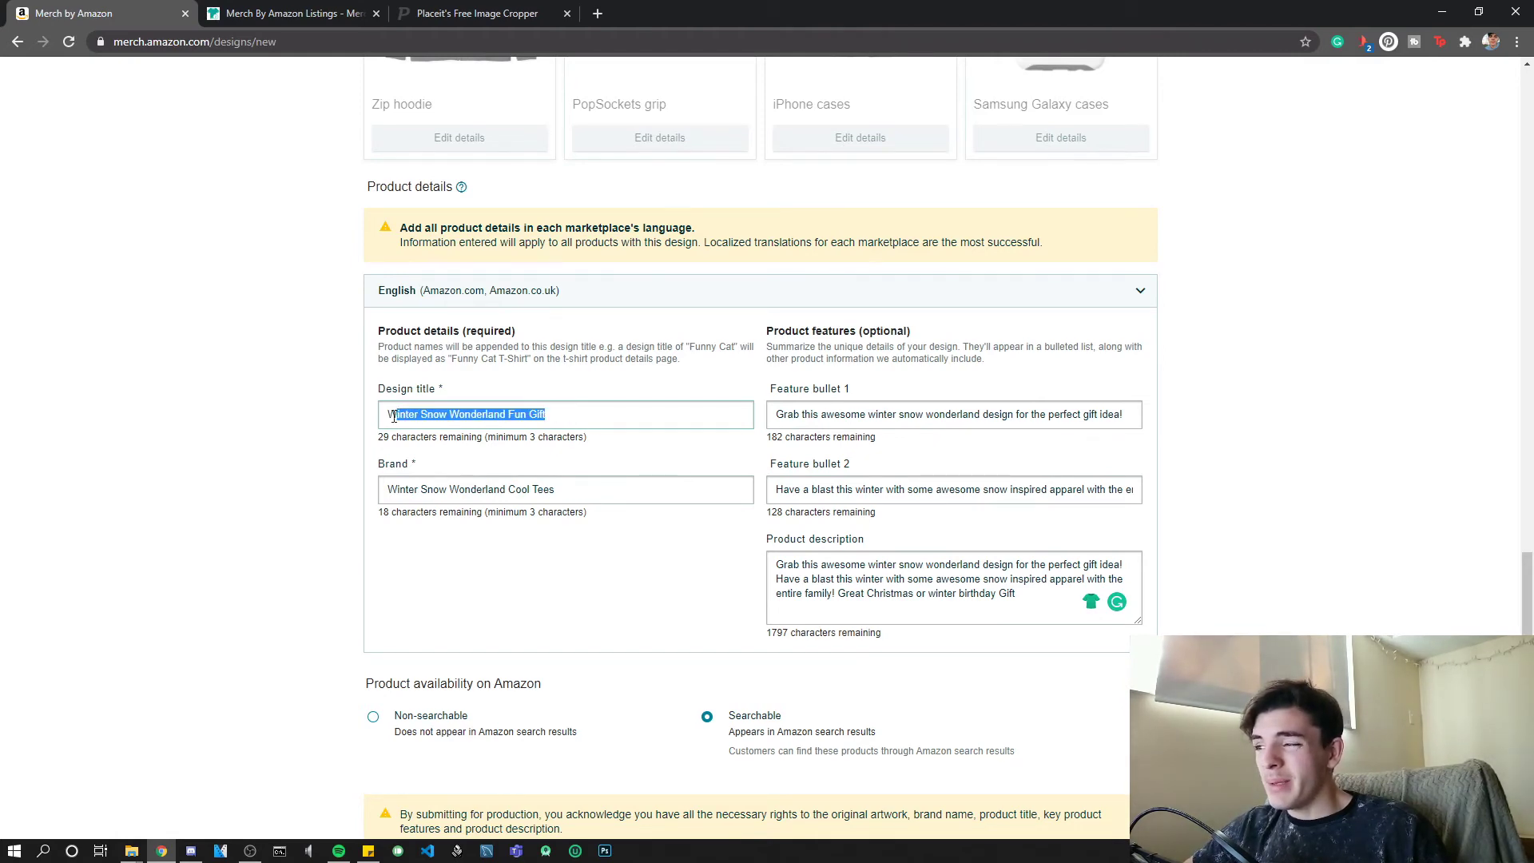
scroll(484, 442, "up", 9)
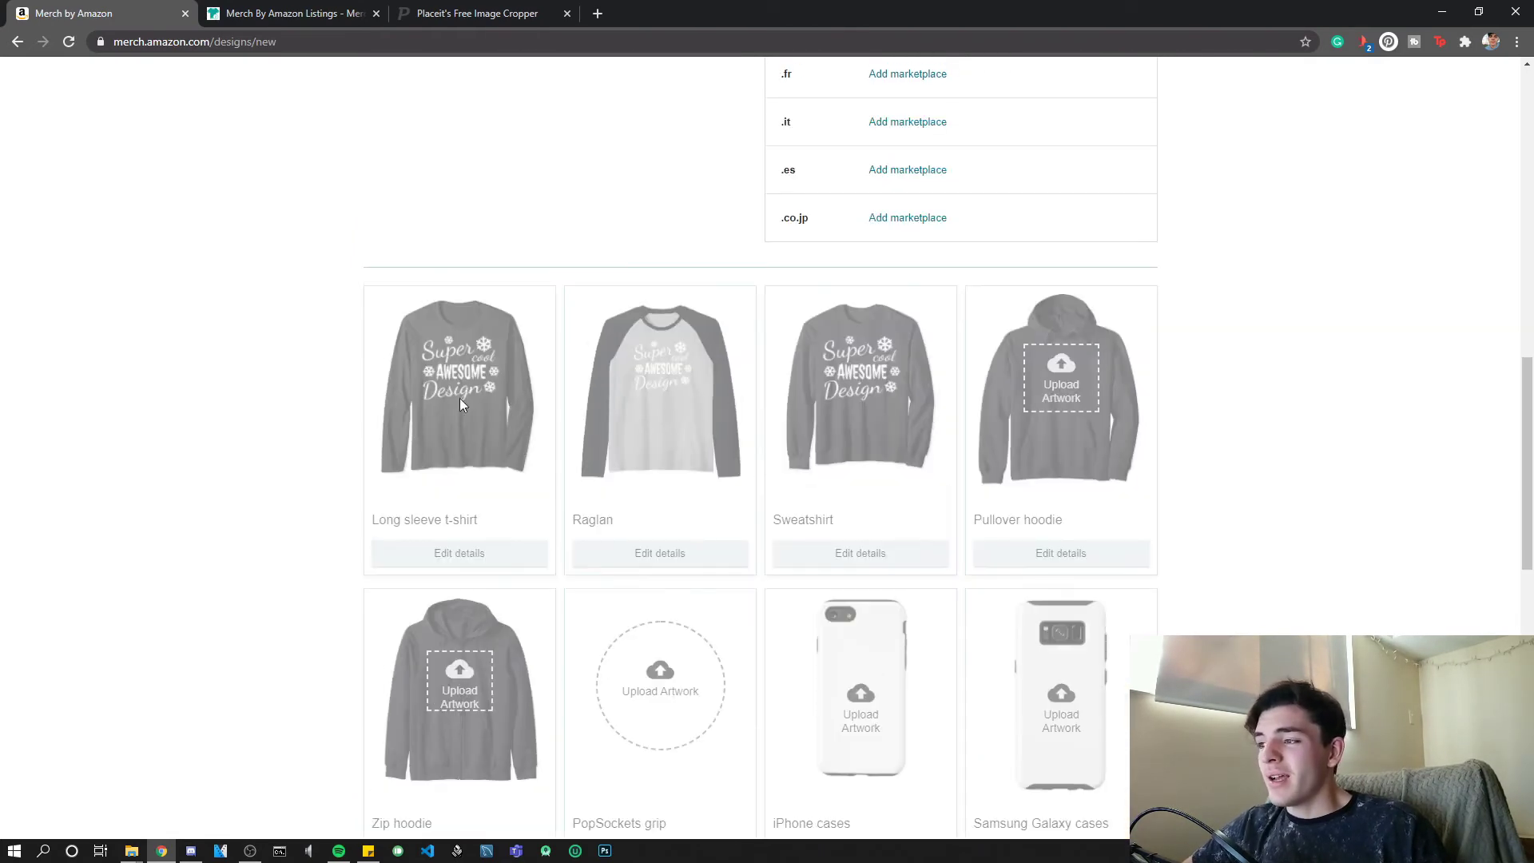
scroll(463, 409, "down", 10)
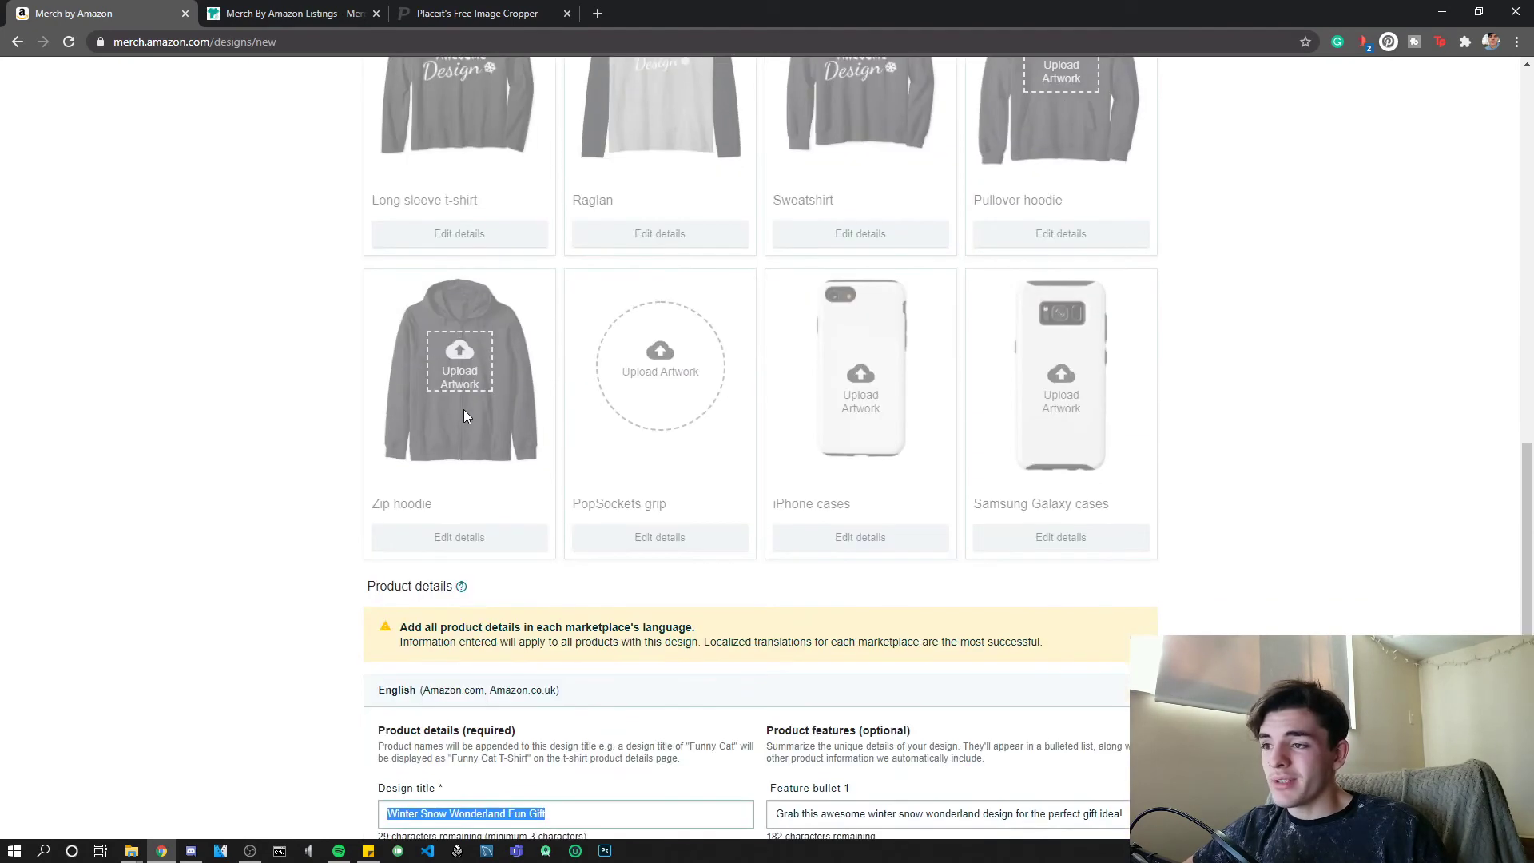
left_click(590, 408)
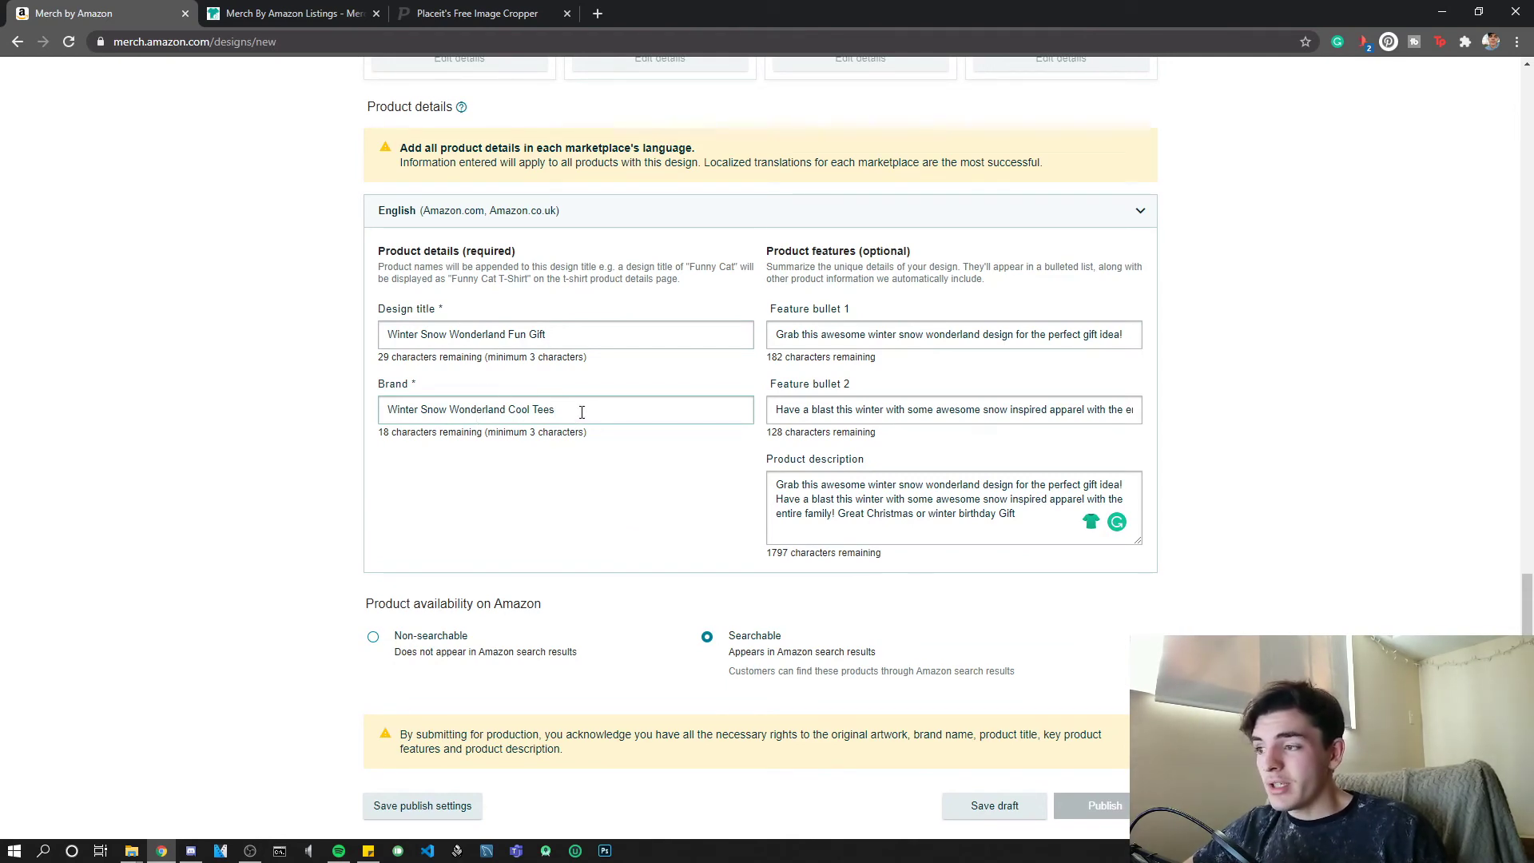
left_click_drag(567, 412, 529, 411)
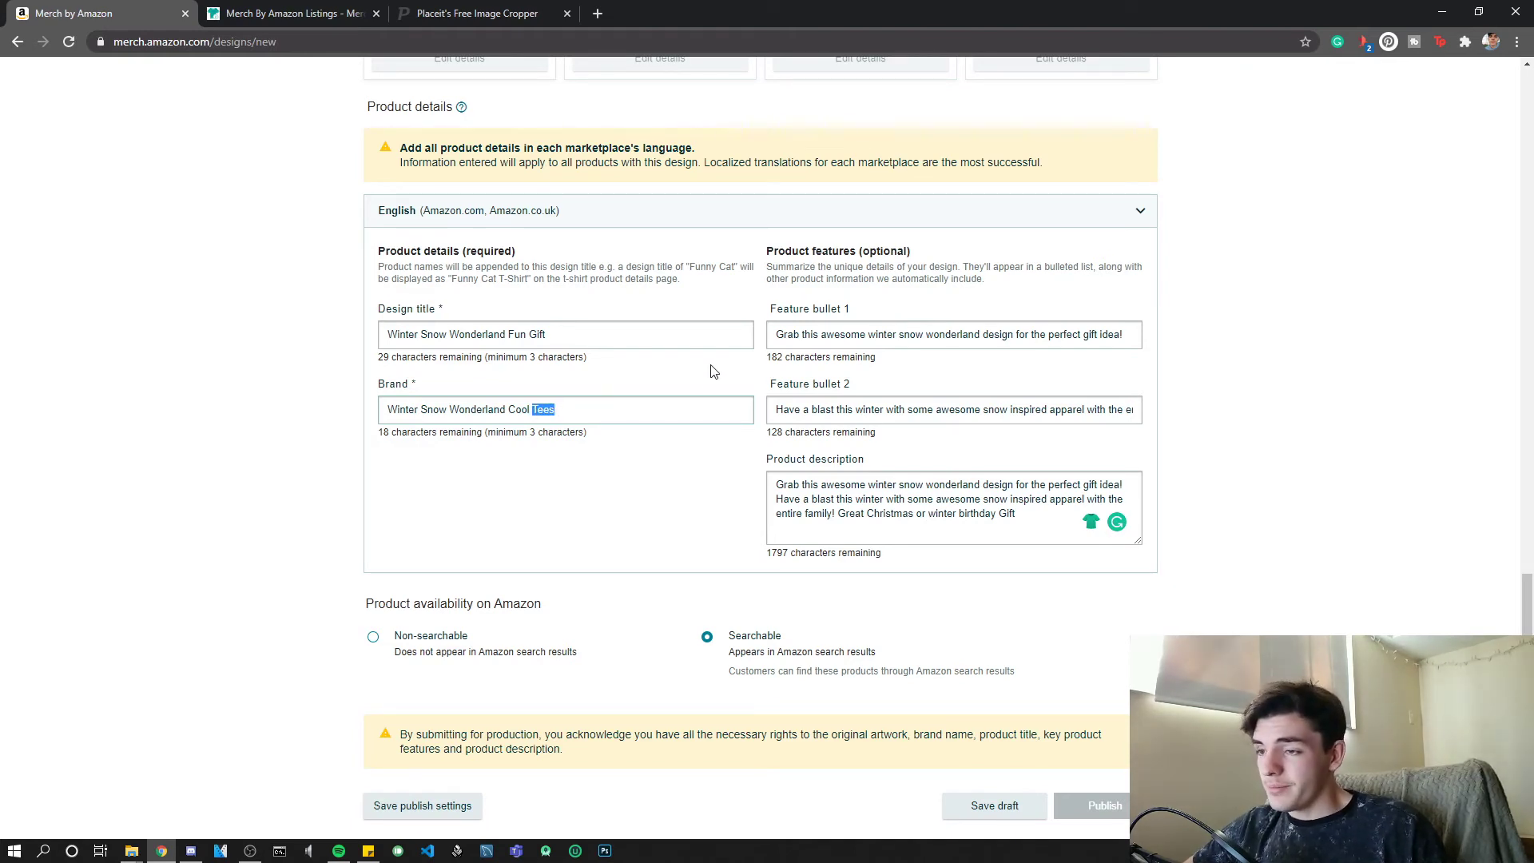
Read through feature bullets 1 and 2, comparing their keywords with the design title.
left_click_drag(778, 334, 1142, 330)
left_click(1011, 335)
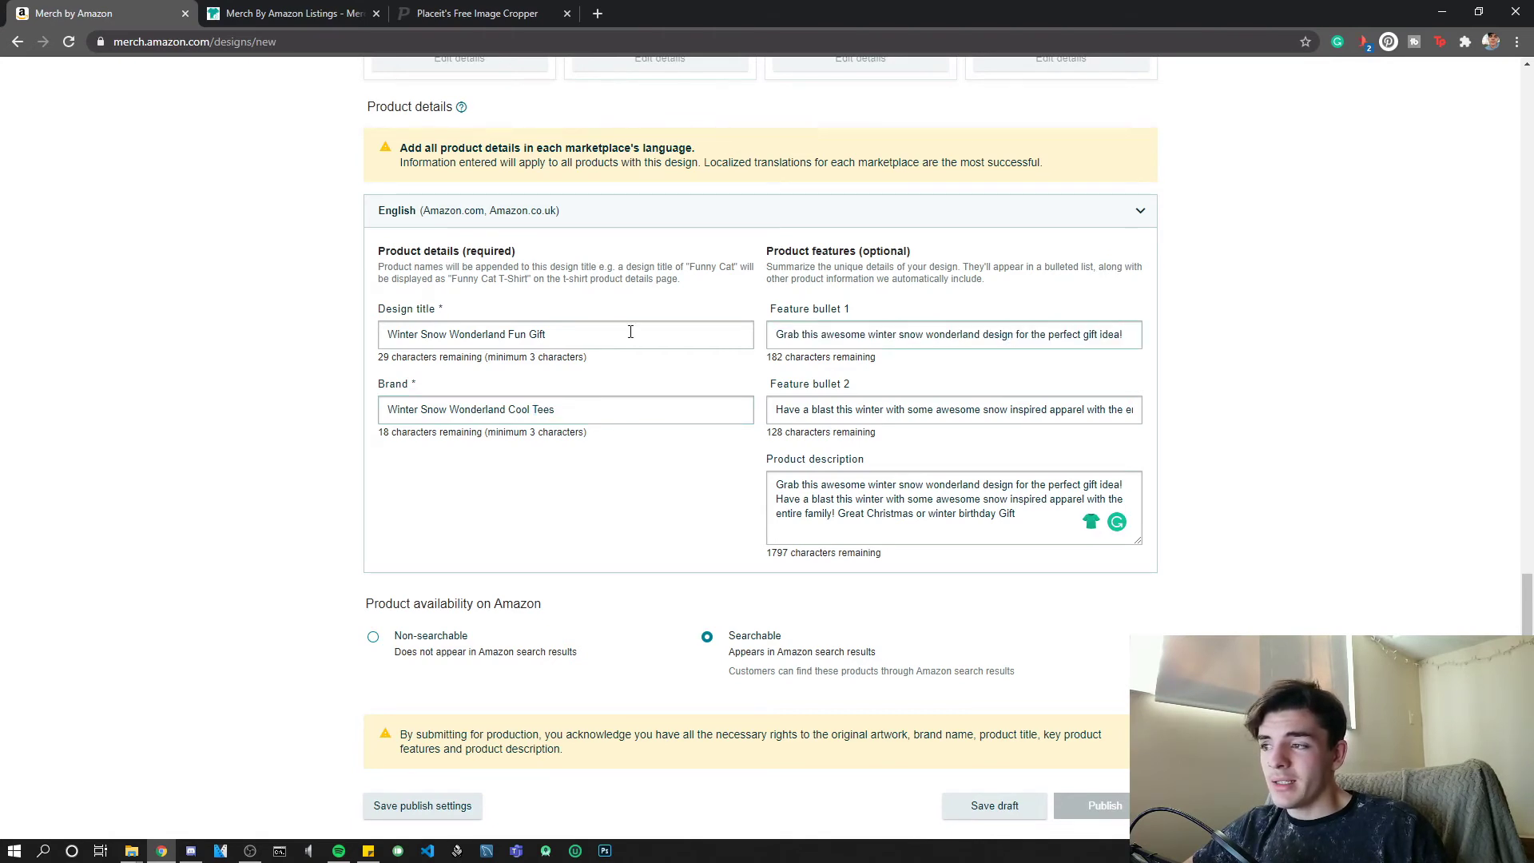
left_click_drag(533, 334, 386, 342)
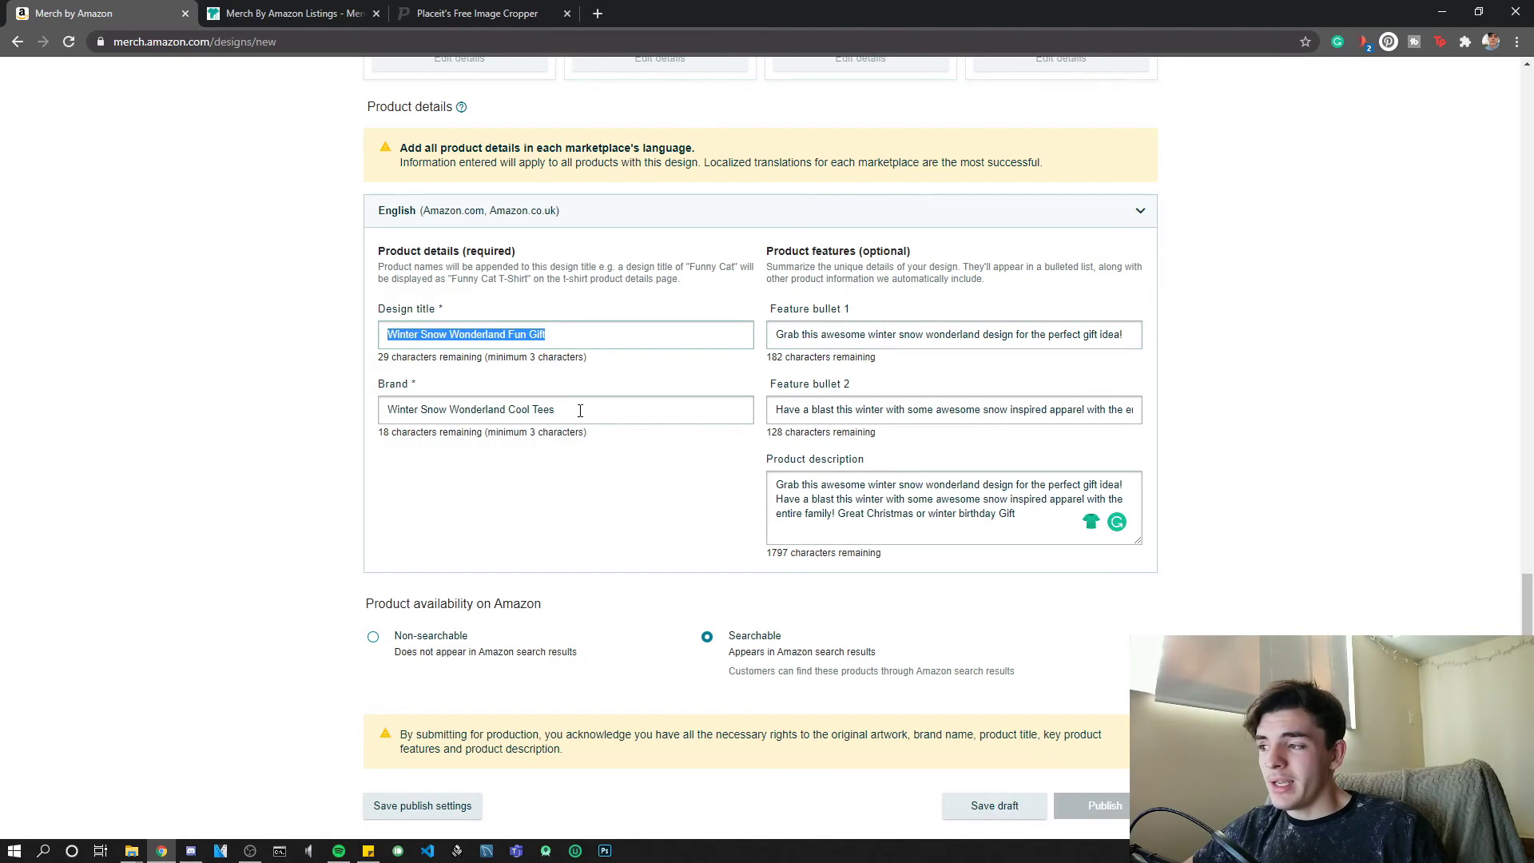
left_click_drag(774, 334, 1022, 333)
left_click(1020, 333)
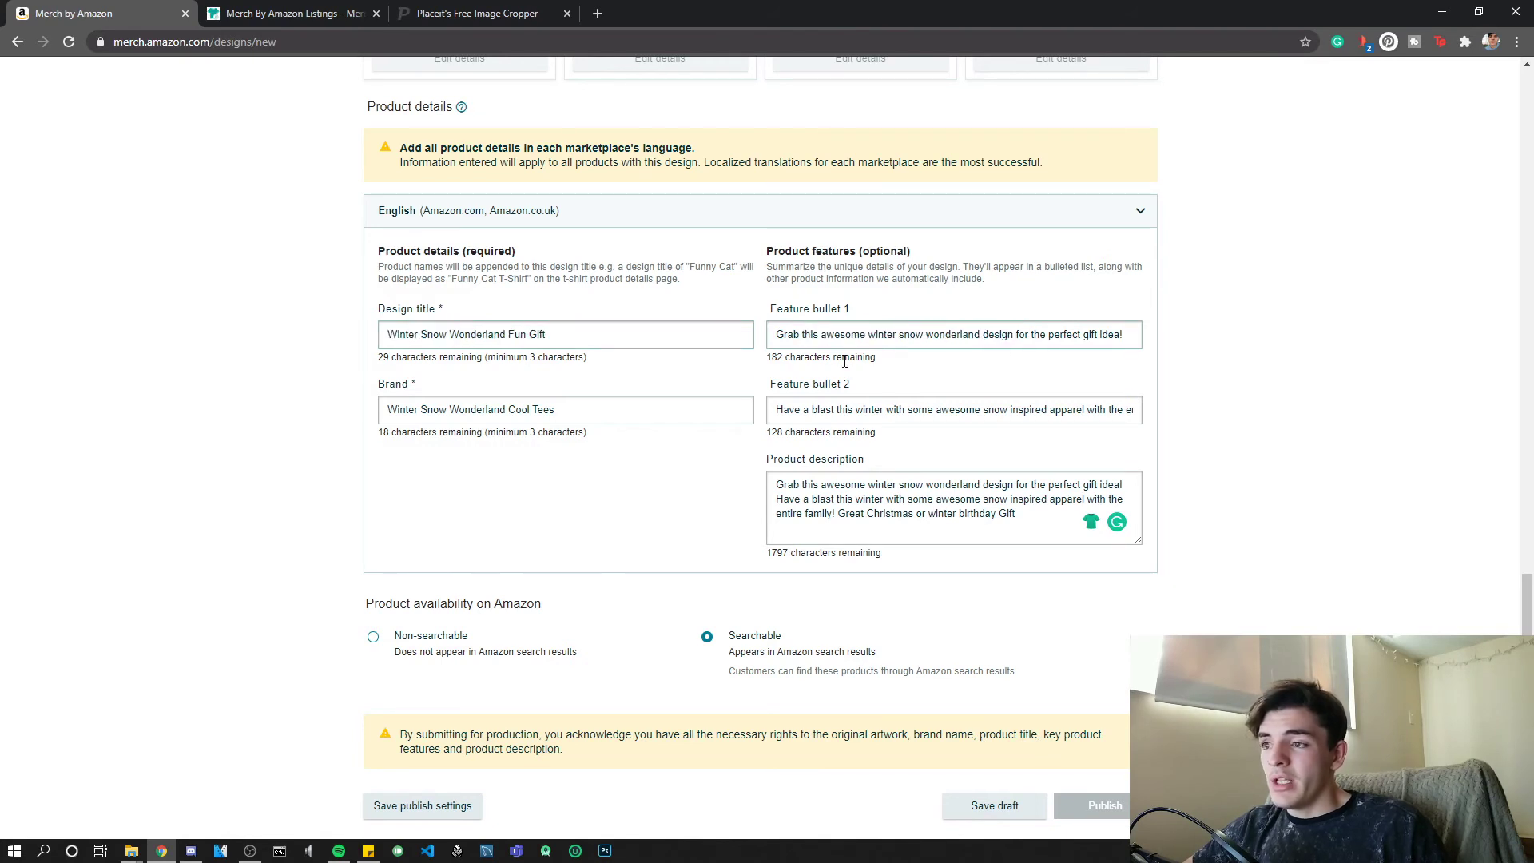
left_click_drag(877, 335, 967, 336)
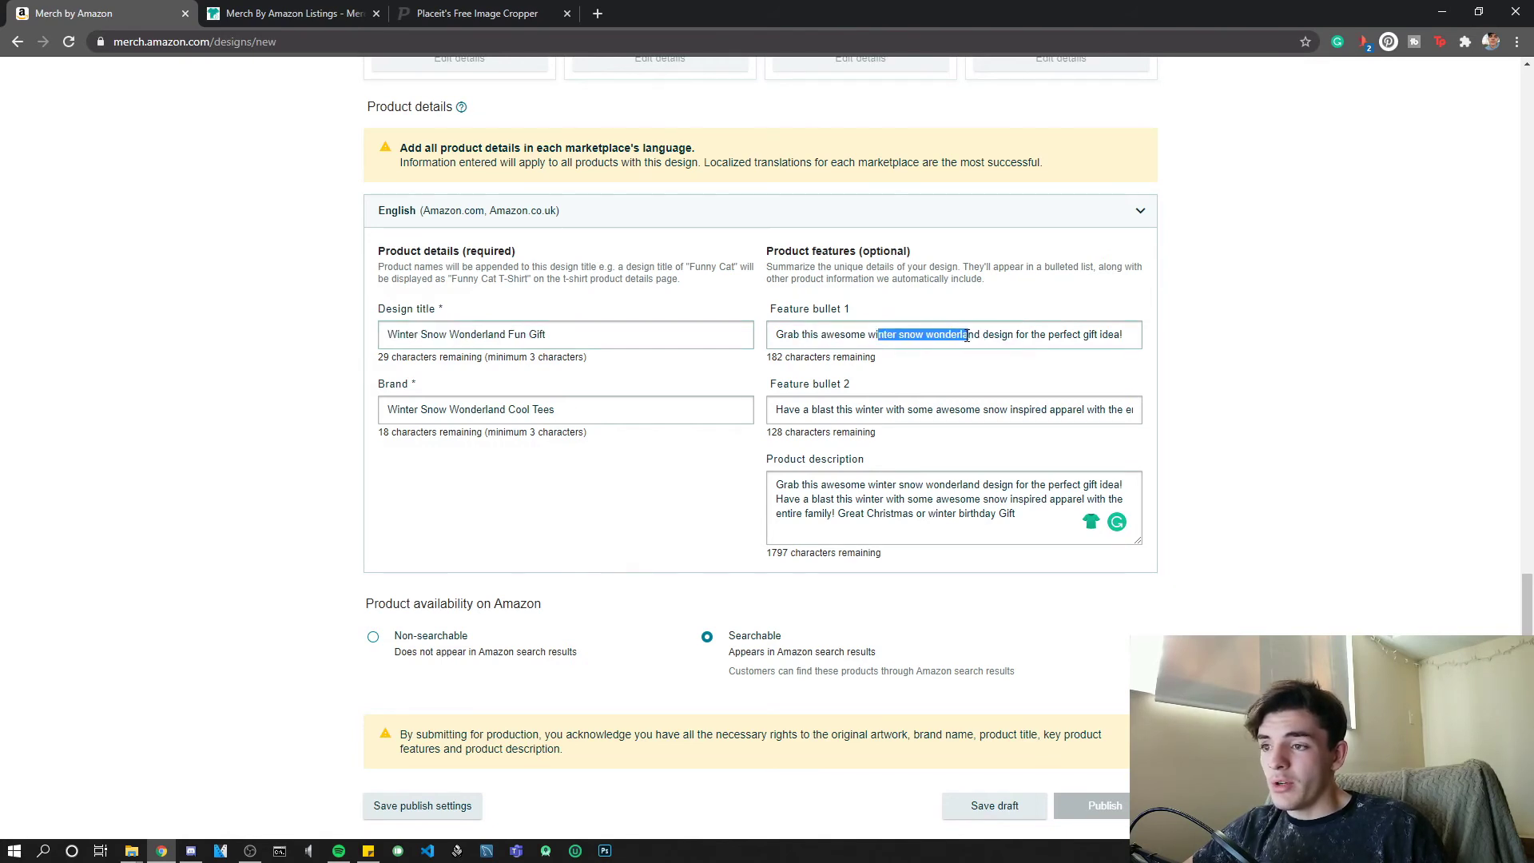
left_click(1008, 335)
left_click_drag(1083, 335, 1114, 335)
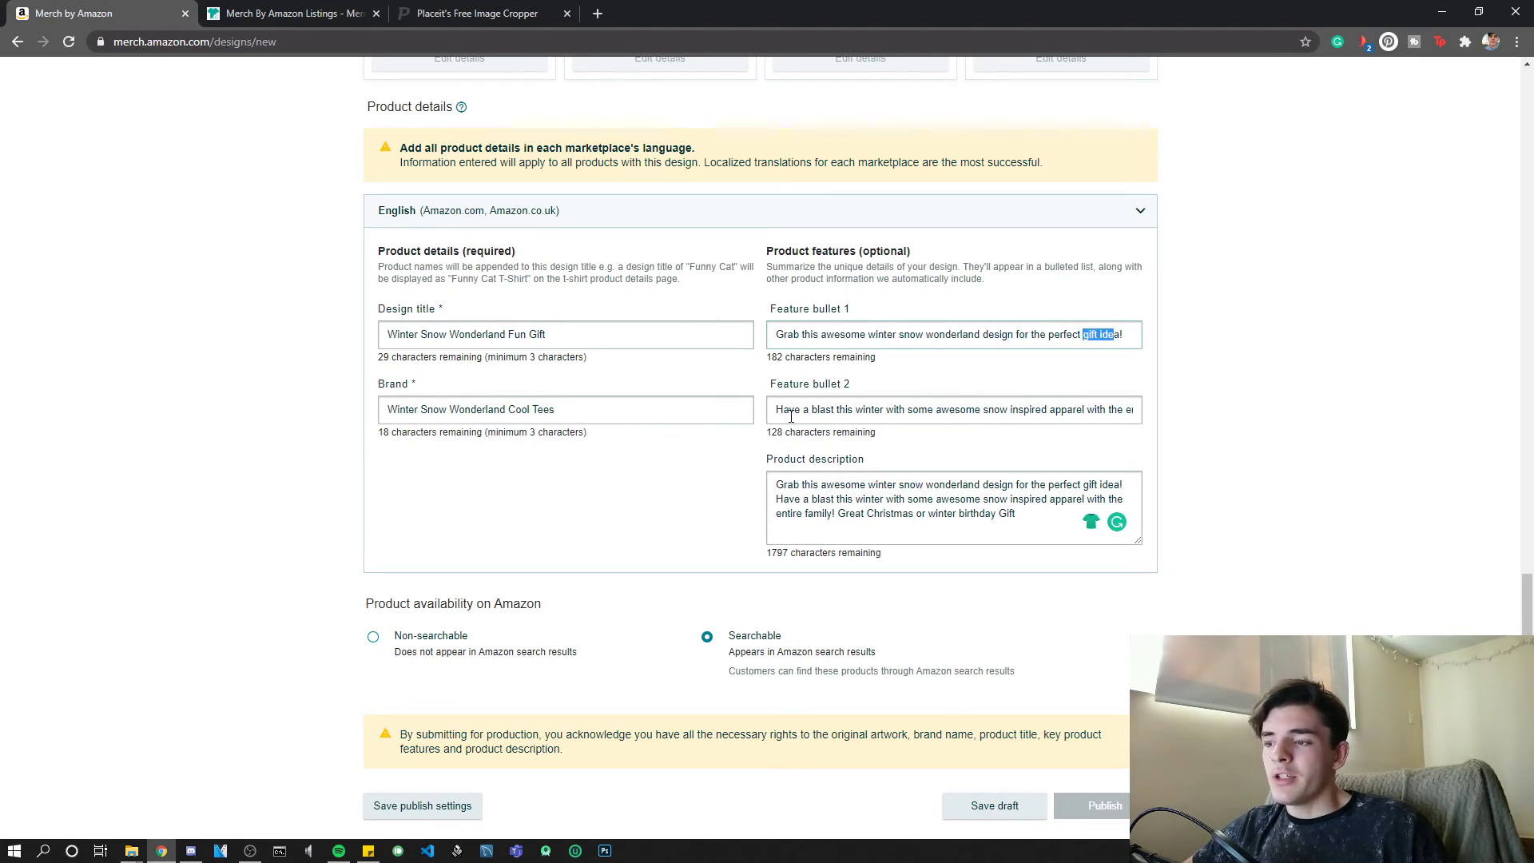
left_click_drag(781, 411, 883, 412)
left_click(936, 414)
left_click_drag(984, 410, 1083, 410)
left_click_drag(1099, 409, 1136, 409)
left_click(1010, 410)
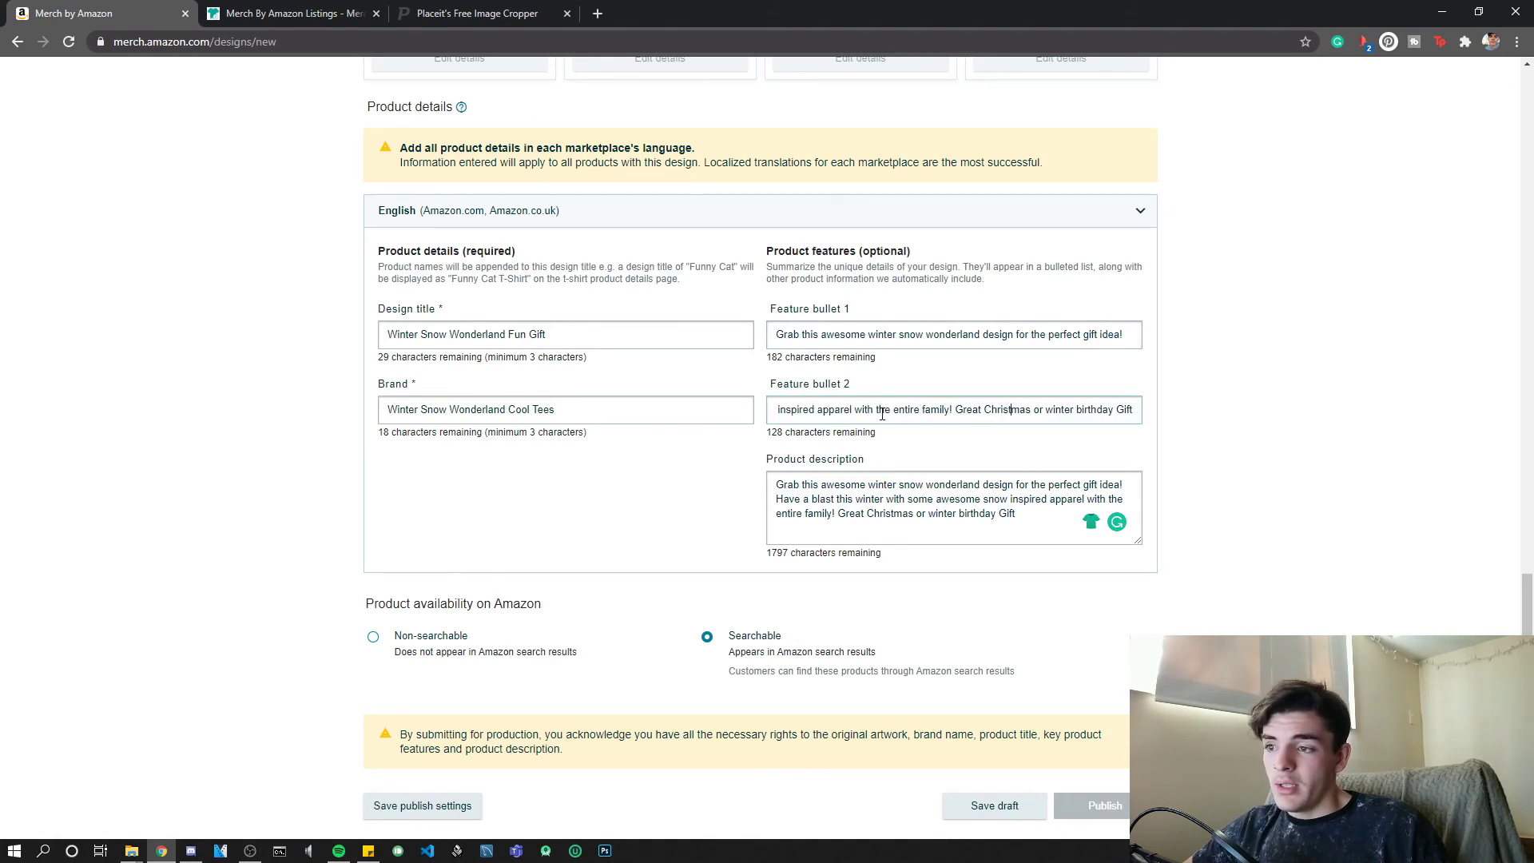
left_click_drag(981, 411, 1129, 410)
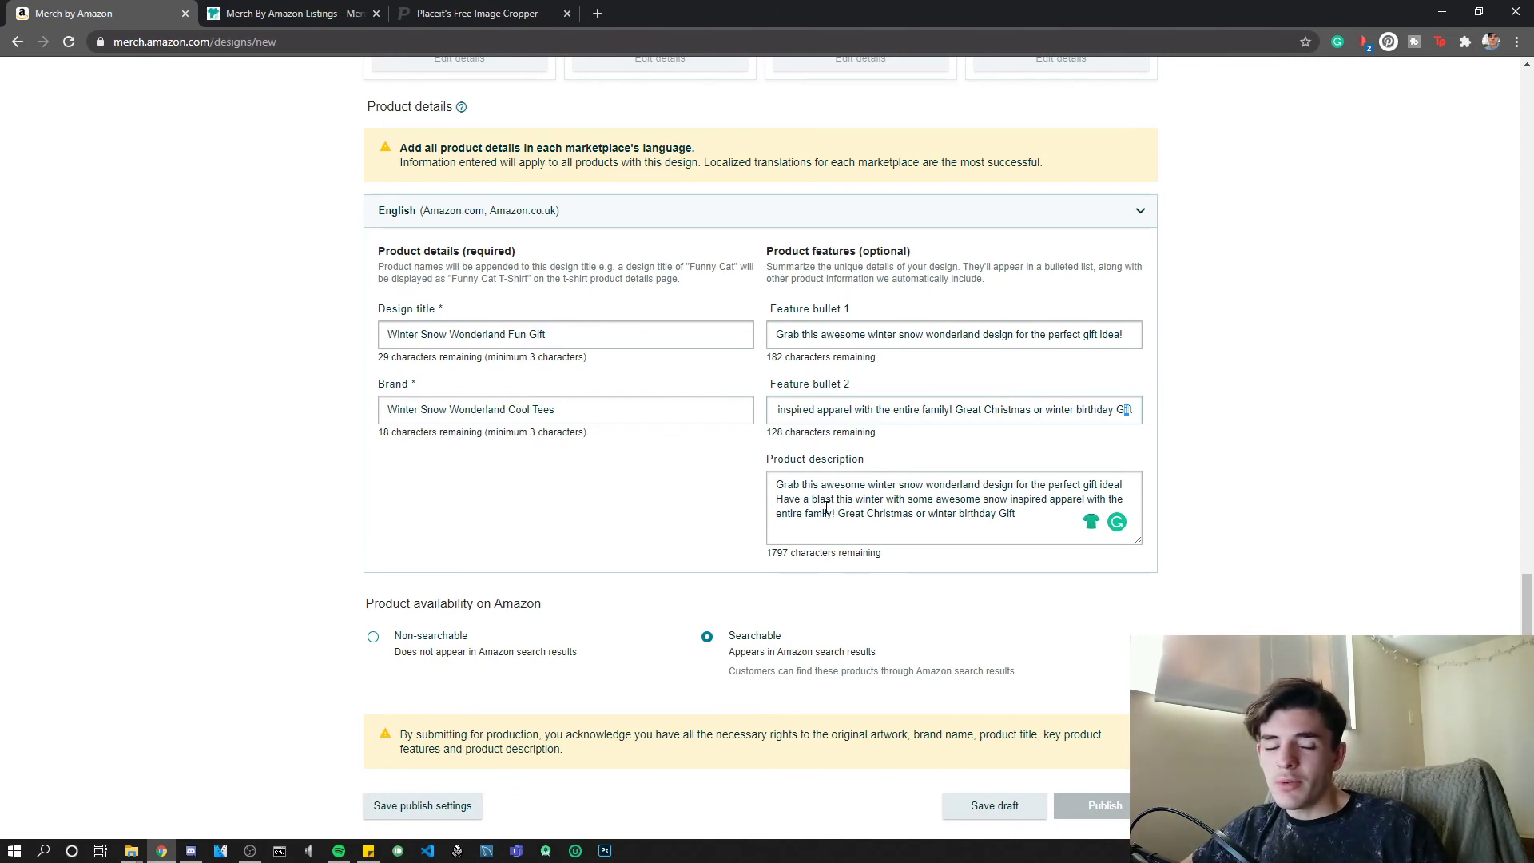
Replace the whole product description with a copy of the feature bullet 1 text.
left_click(794, 337)
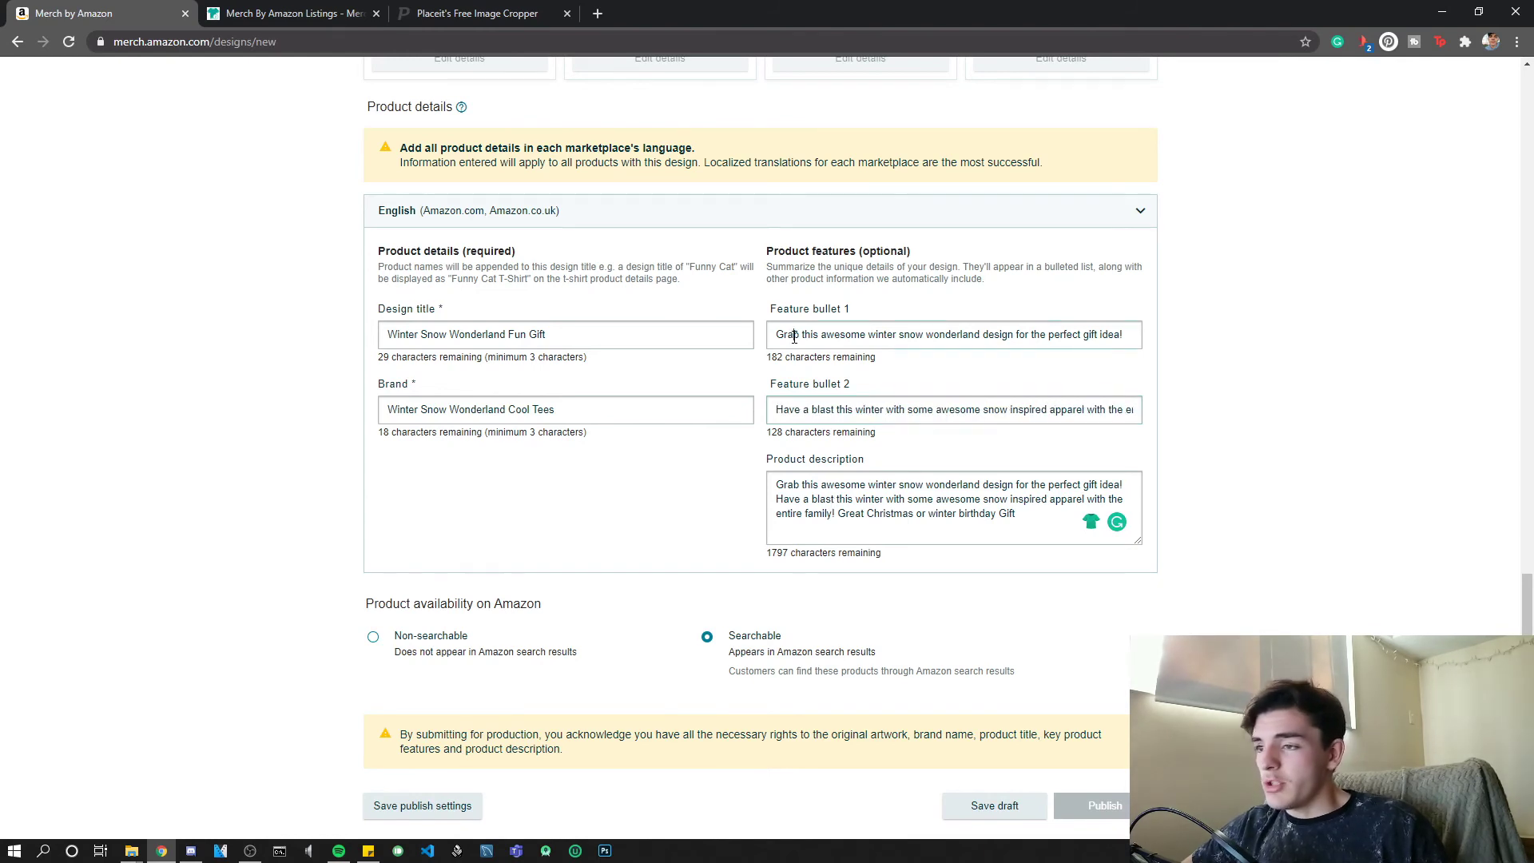
key("ctrl+a")
key("ctrl+c")
left_click(855, 508)
key("ctrl+a")
key("BackSpace")
key("ctrl+v")
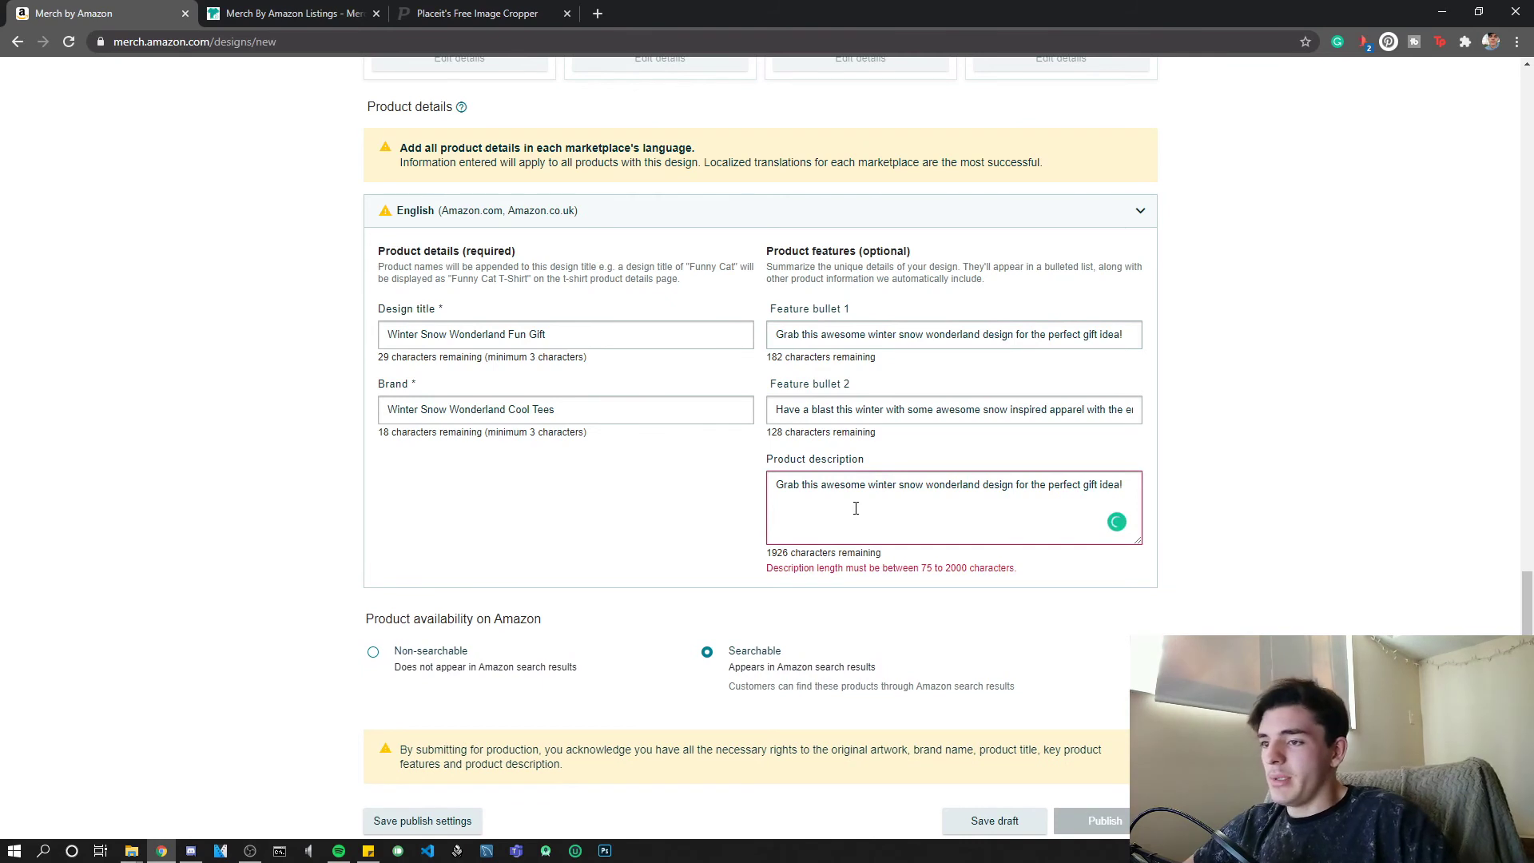
Append a copy of the full feature bullet 2 text to the end of the product description.
left_click(927, 409)
key("ctrl+a")
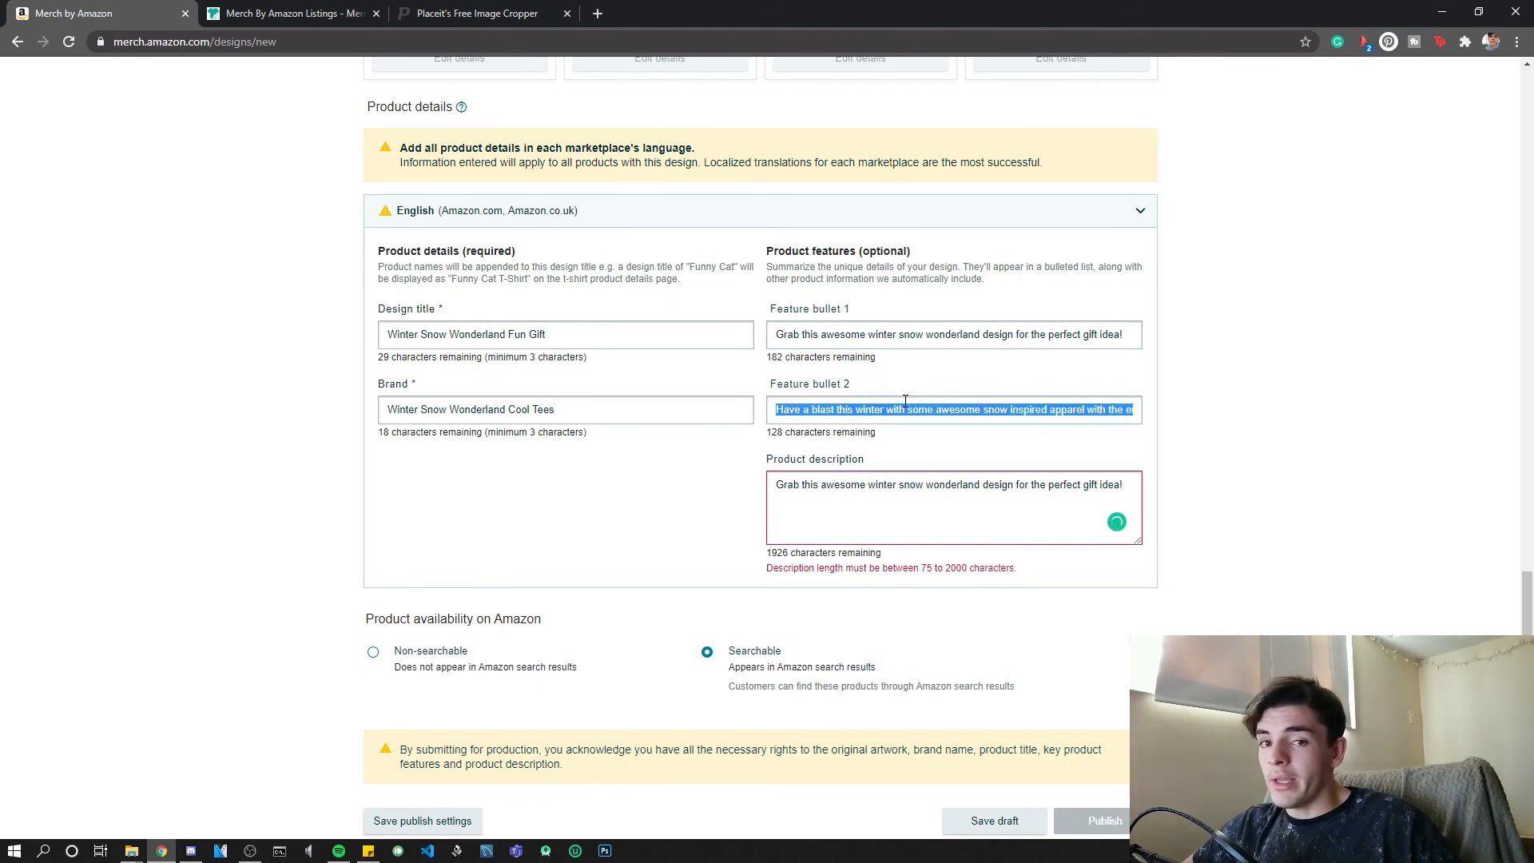
key("ctrl+c")
left_click(1134, 490)
key("ctrl+v")
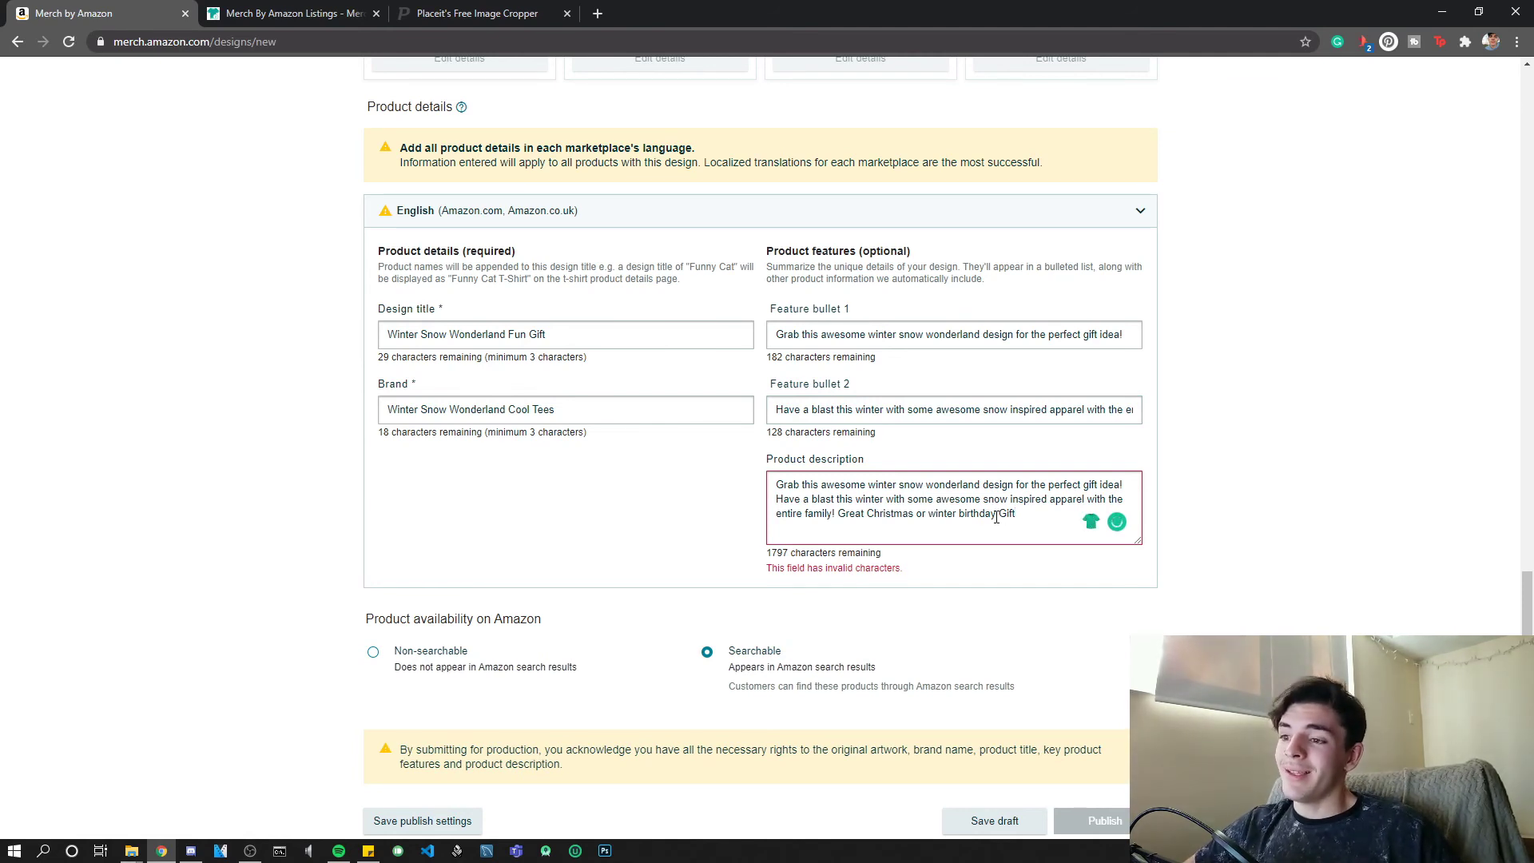
scroll(879, 515, "down", 2)
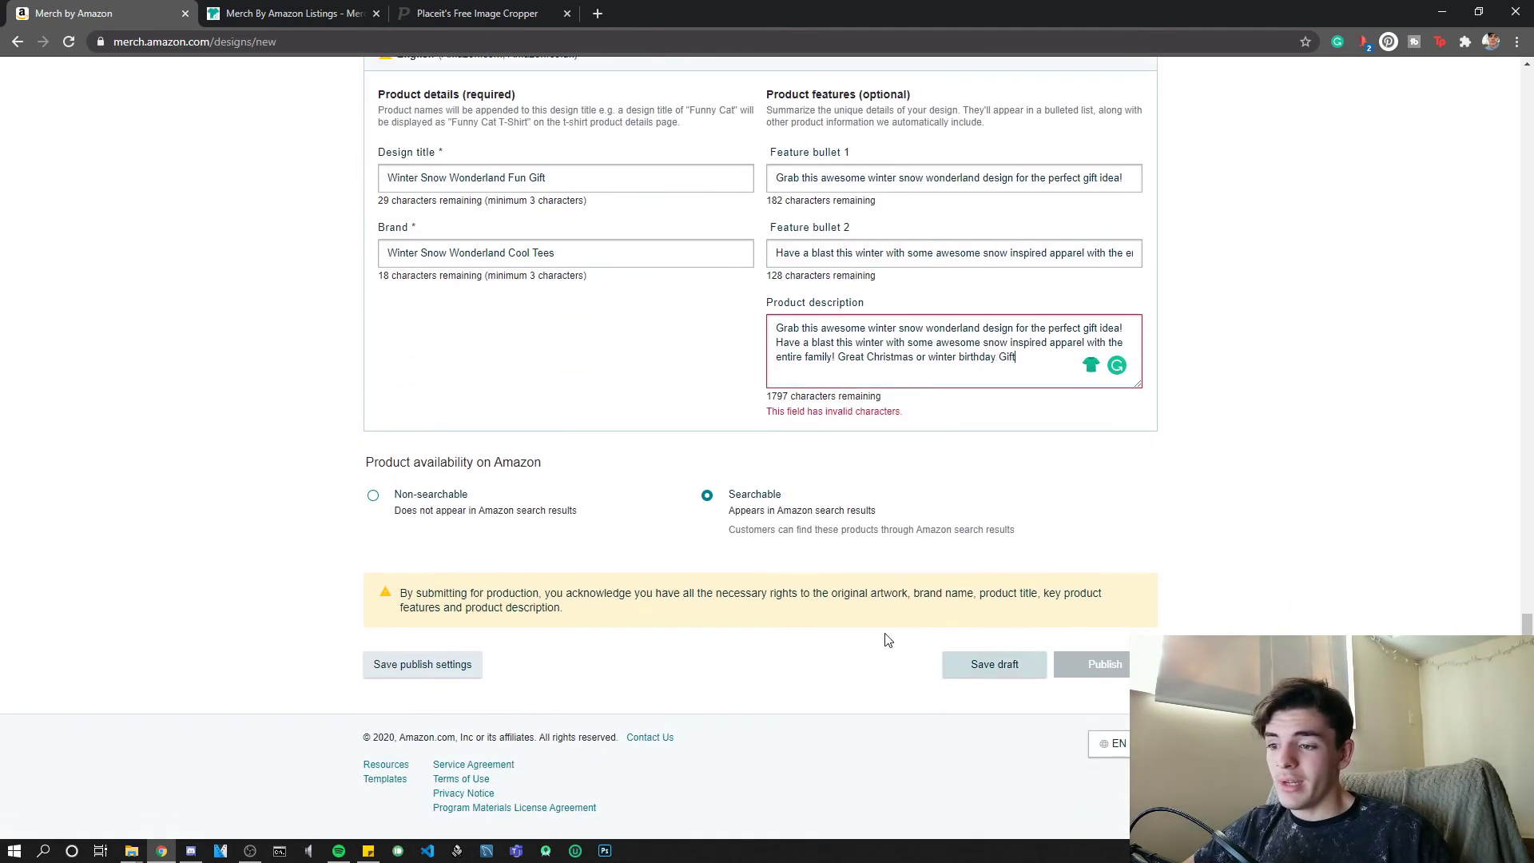